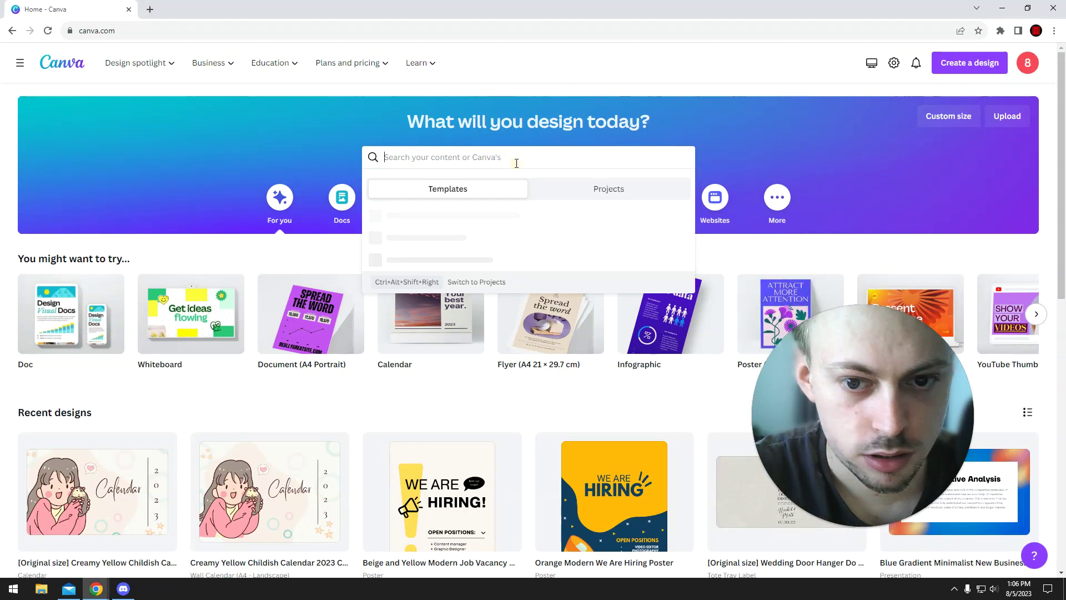
{"action": "type", "text": "ticket"}
- Search 'ticket' and open the Gradient Creative Music Concert Ticket template for editing
{"action": "key", "text": "Return"}
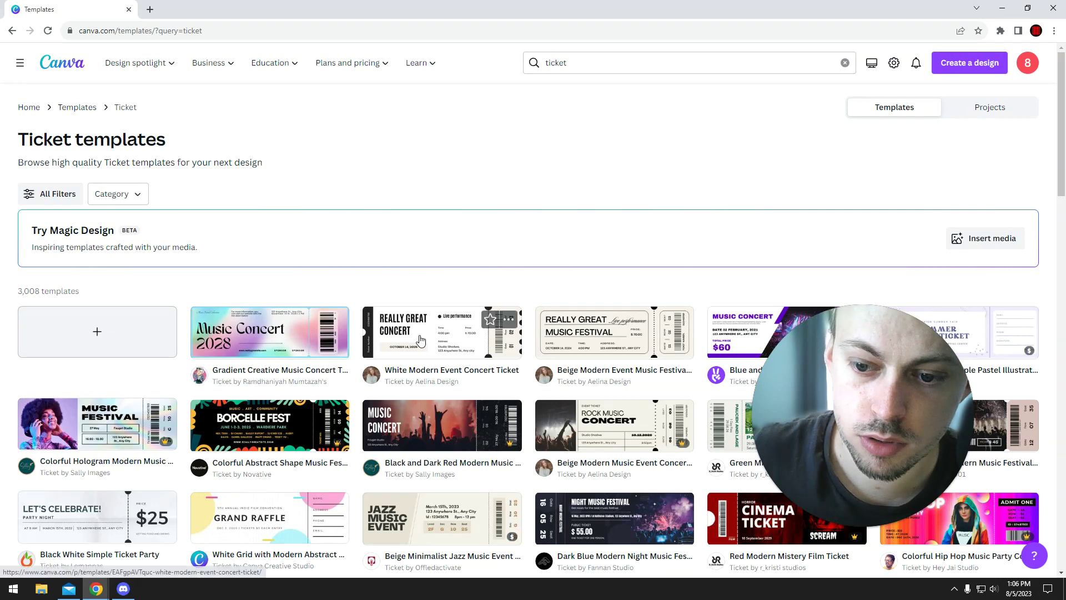
{"action": "left_click", "coordinate": [300, 337]}
{"action": "left_click", "coordinate": [744, 224]}
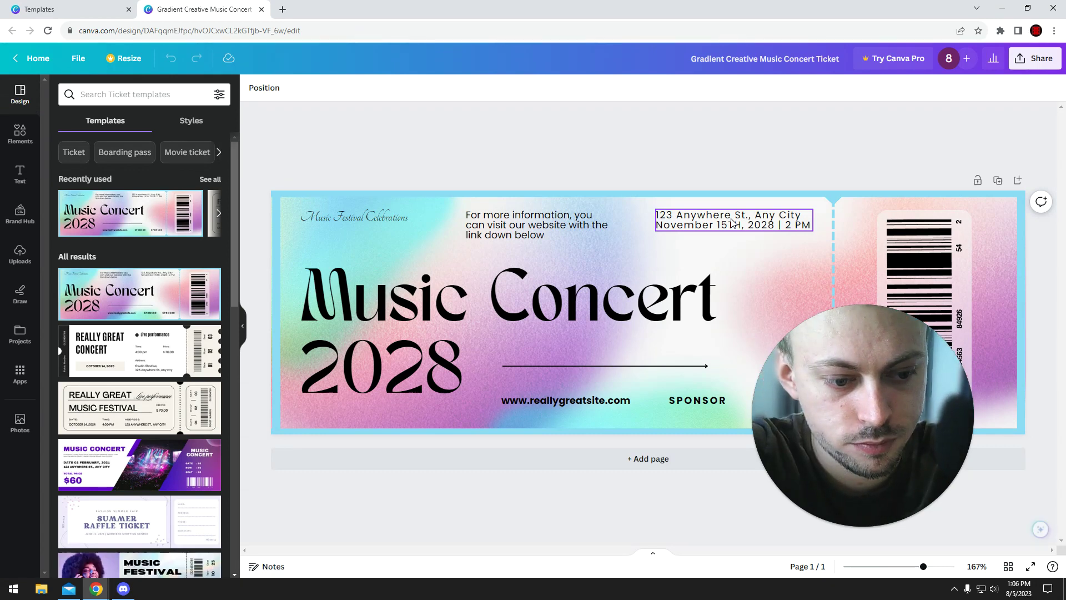
- Download the unedited concert ticket with PDF Print as the file type
{"action": "left_click_drag", "start_coordinate": [869, 398], "coordinate": [185, 376]}
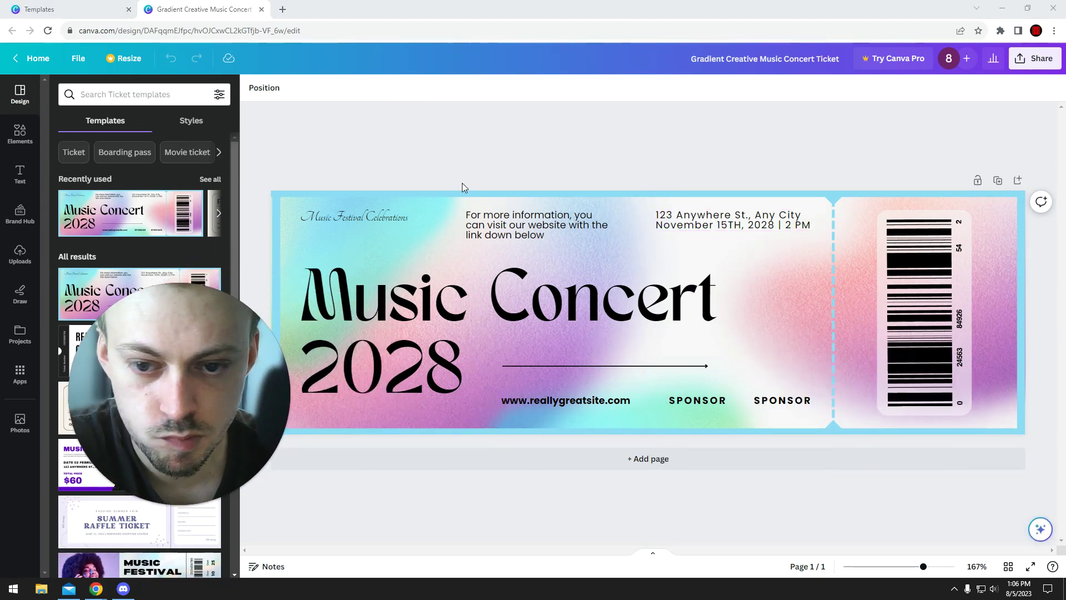
{"action": "left_click", "coordinate": [1030, 65]}
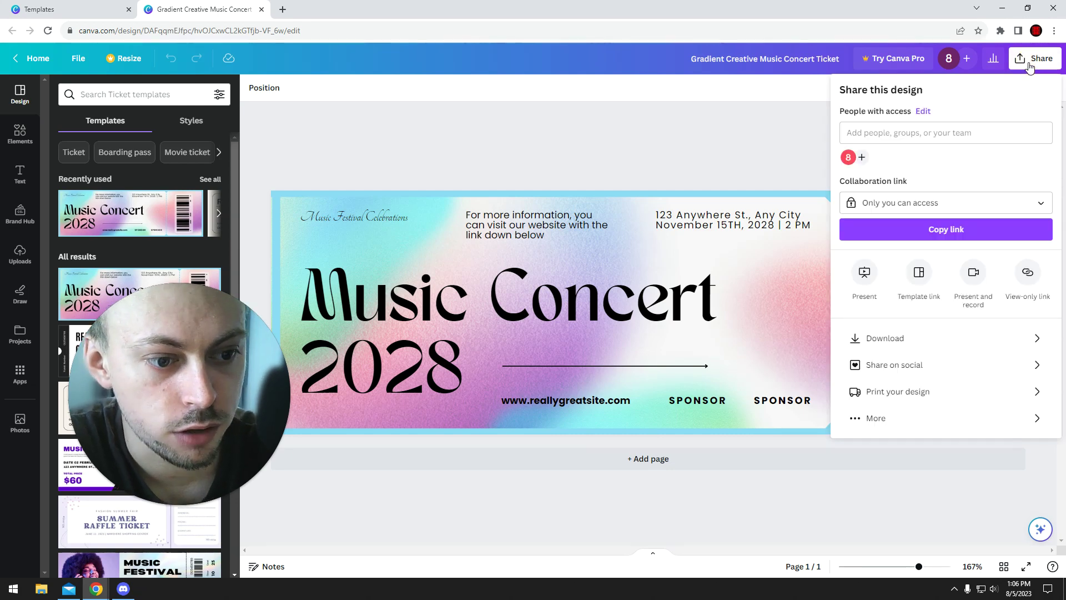
{"action": "left_click", "coordinate": [885, 338]}
{"action": "left_click", "coordinate": [914, 134]}
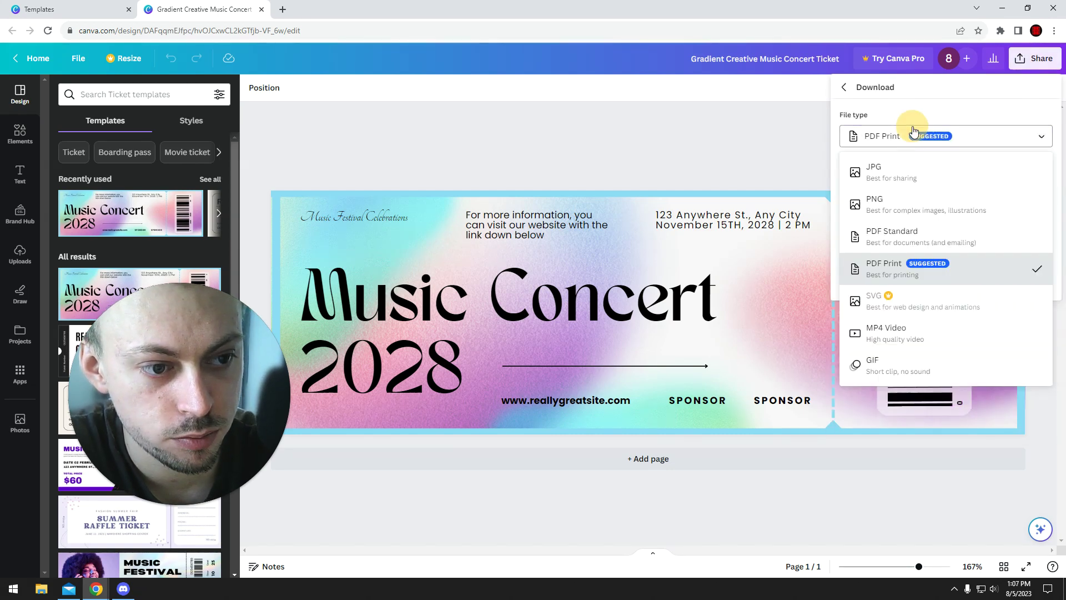
{"action": "left_click", "coordinate": [913, 265]}
{"action": "left_click", "coordinate": [934, 280]}
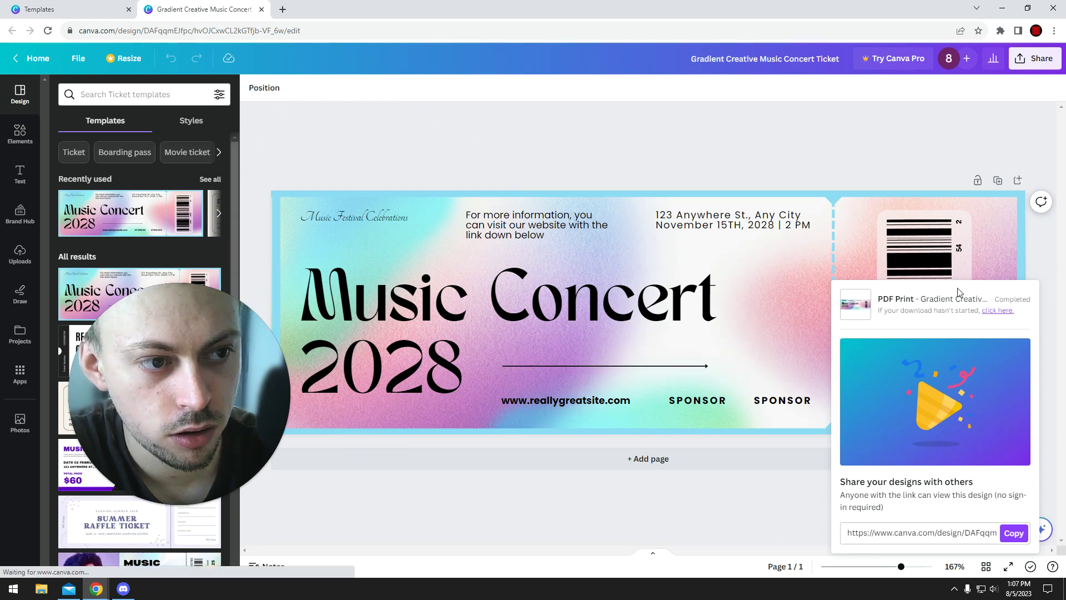
{"action": "left_click", "coordinate": [1000, 30]}
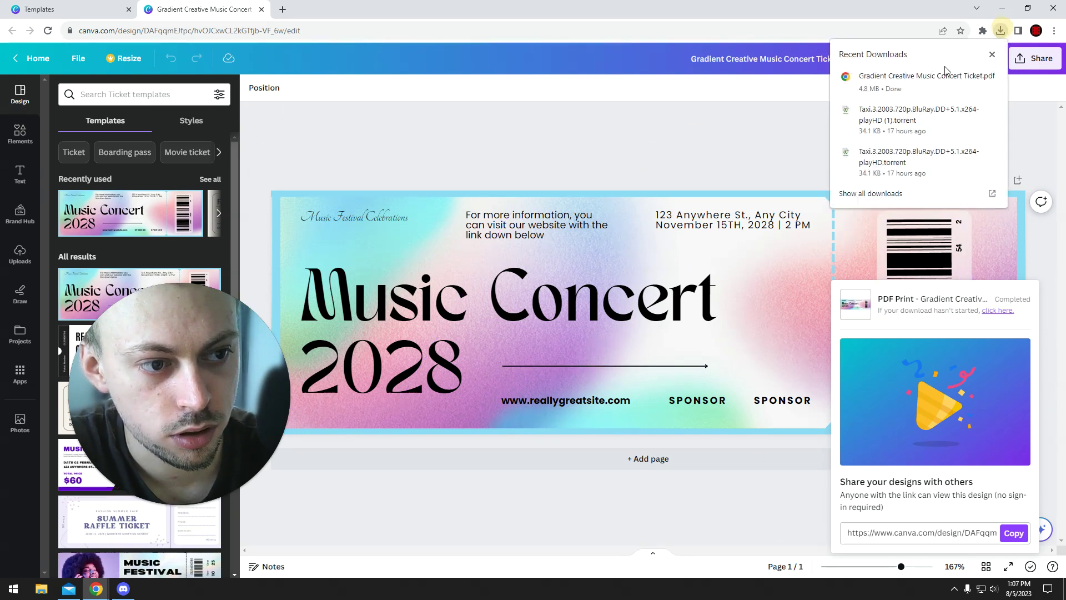
{"action": "left_click", "coordinate": [884, 77]}
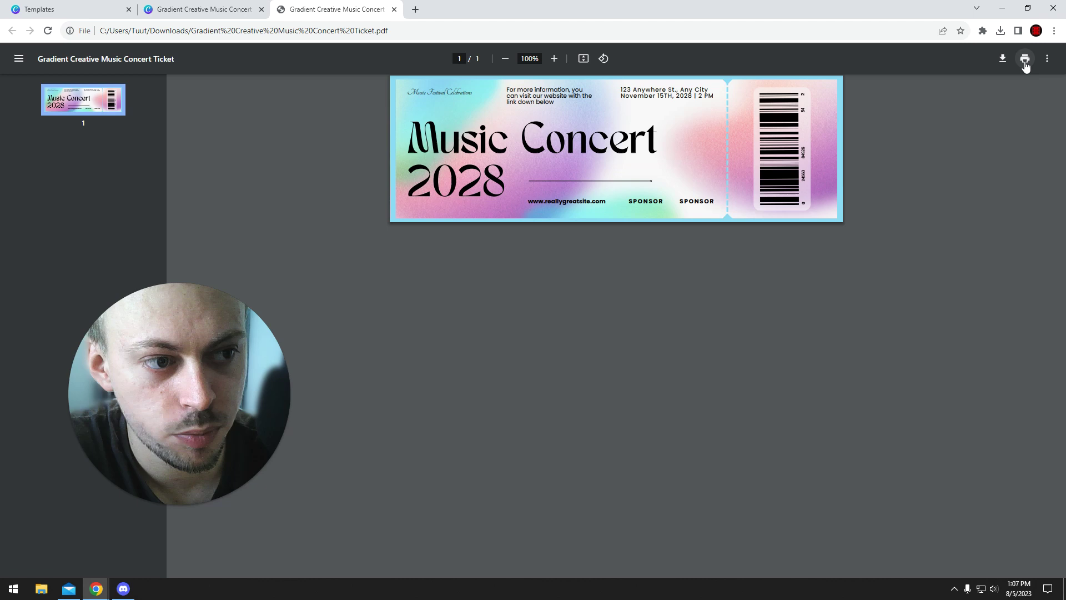
{"action": "left_click", "coordinate": [1027, 61]}
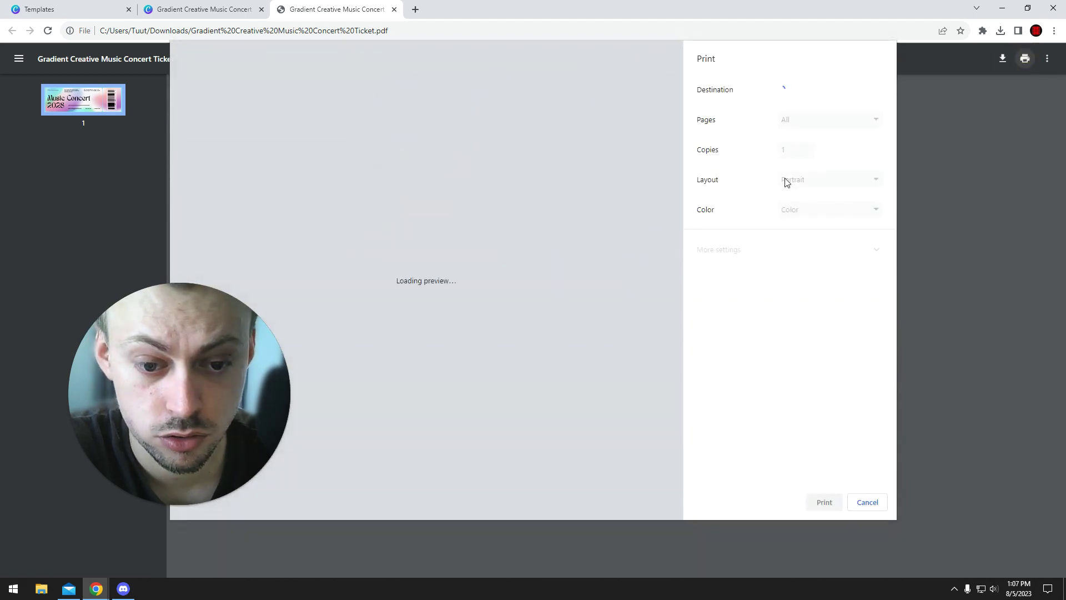
{"action": "left_click", "coordinate": [866, 501]}
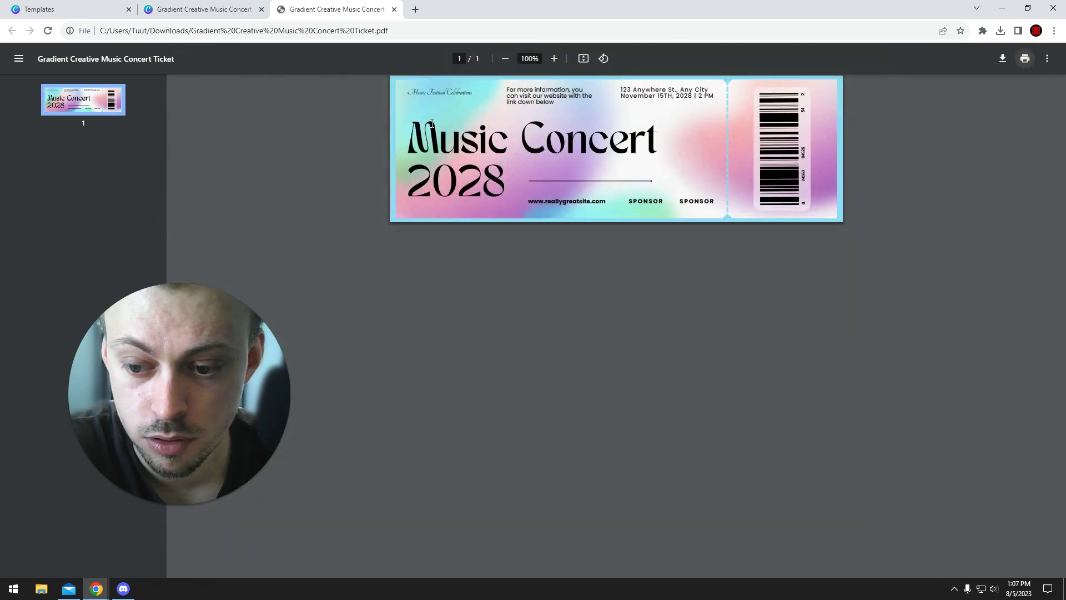
{"action": "key", "text": "ctrl+w"}
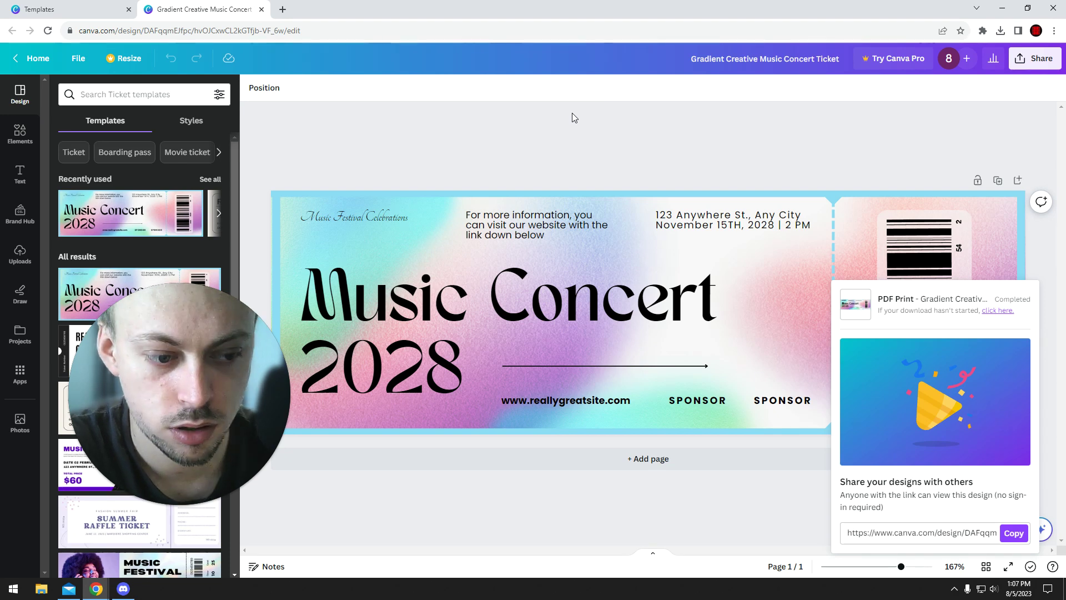
- Dismiss the download notice and open the Print your design product list
{"action": "left_click", "coordinate": [649, 134]}
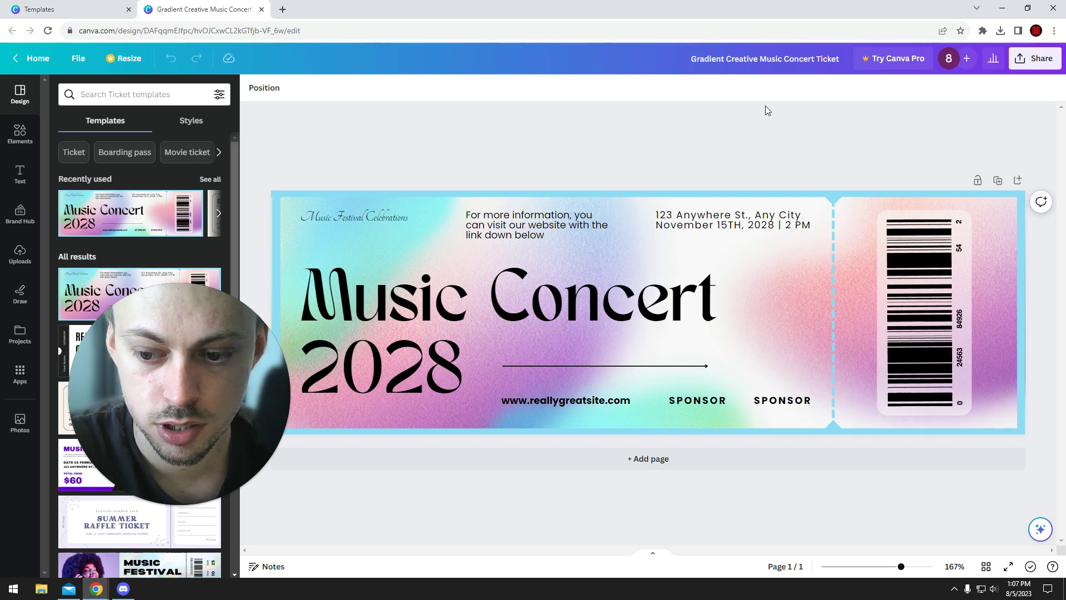
{"action": "left_click", "coordinate": [1034, 59]}
{"action": "left_click", "coordinate": [914, 395]}
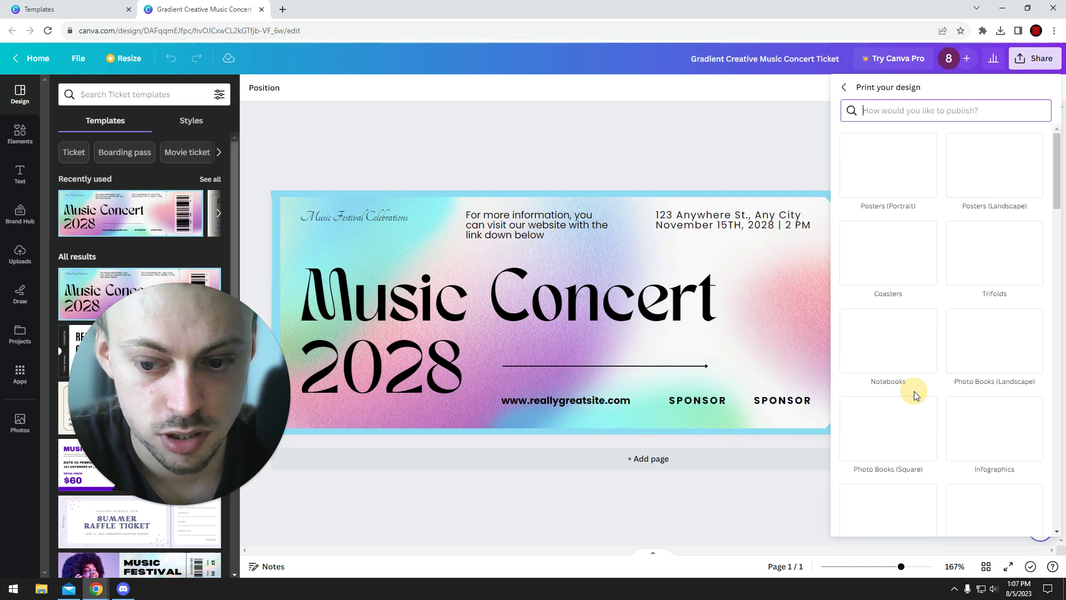
{"action": "scroll", "coordinate": [919, 323], "scroll_direction": "down", "scroll_amount": 2}
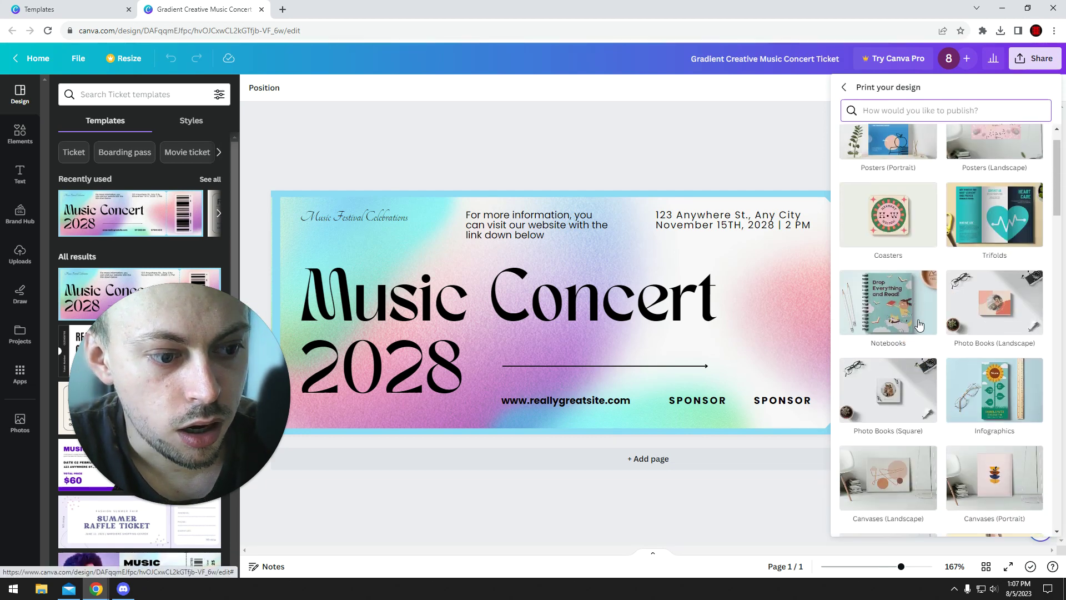
{"action": "scroll", "coordinate": [918, 317], "scroll_direction": "down", "scroll_amount": 2}
{"action": "scroll", "coordinate": [919, 314], "scroll_direction": "down", "scroll_amount": 2}
{"action": "scroll", "coordinate": [923, 308], "scroll_direction": "down", "scroll_amount": 3}
{"action": "scroll", "coordinate": [923, 309], "scroll_direction": "down", "scroll_amount": 2}
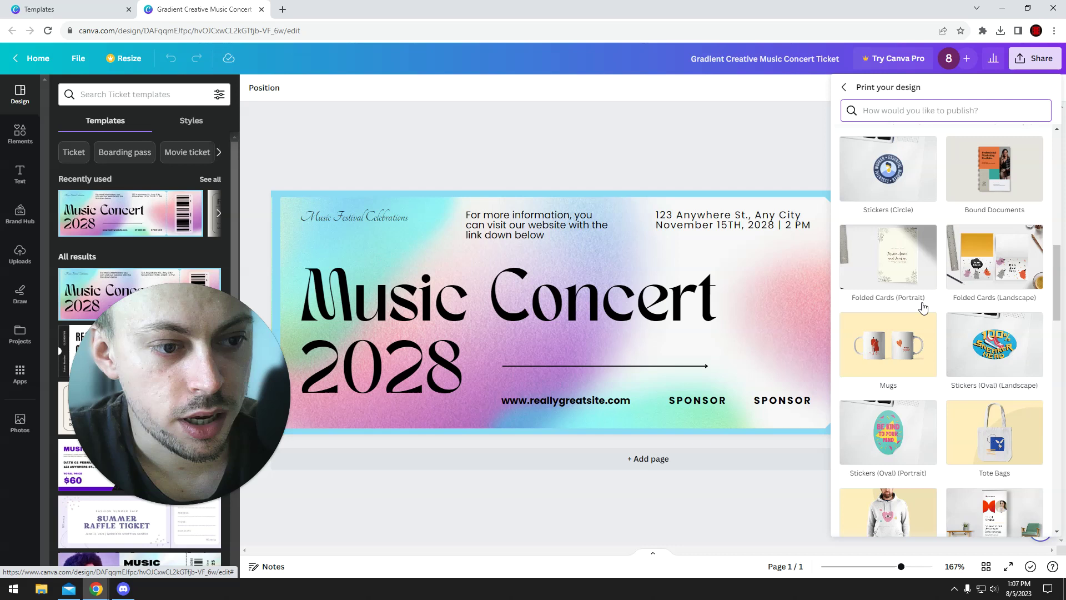
{"action": "scroll", "coordinate": [921, 307], "scroll_direction": "up", "scroll_amount": 1}
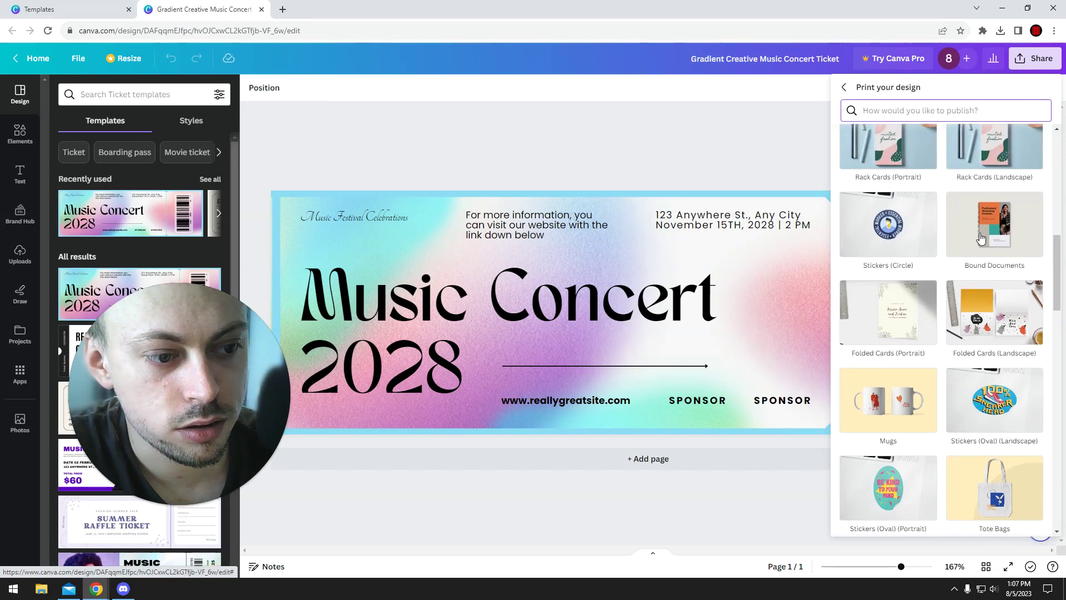
{"action": "scroll", "coordinate": [983, 244], "scroll_direction": "up", "scroll_amount": 2}
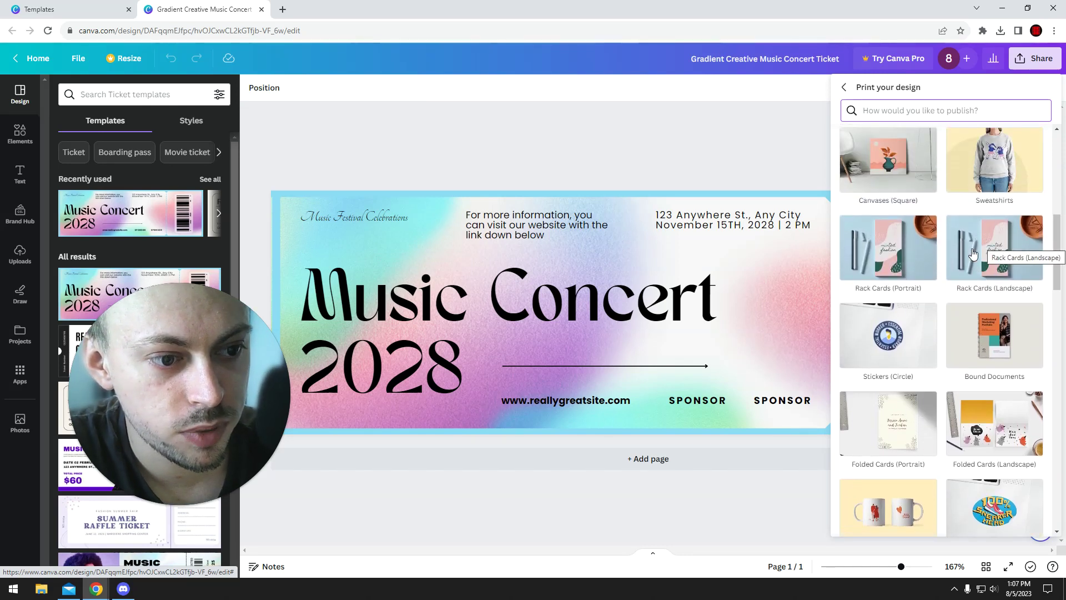
{"action": "scroll", "coordinate": [973, 286], "scroll_direction": "down", "scroll_amount": 3}
{"action": "scroll", "coordinate": [959, 292], "scroll_direction": "up", "scroll_amount": 3}
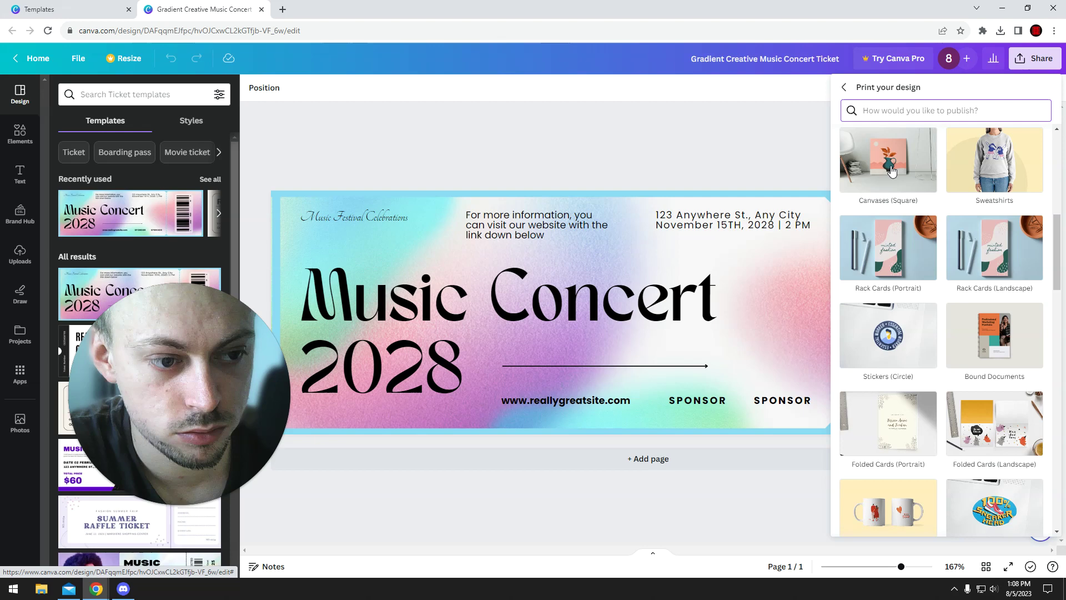
{"action": "scroll", "coordinate": [977, 232], "scroll_direction": "down", "scroll_amount": 2}
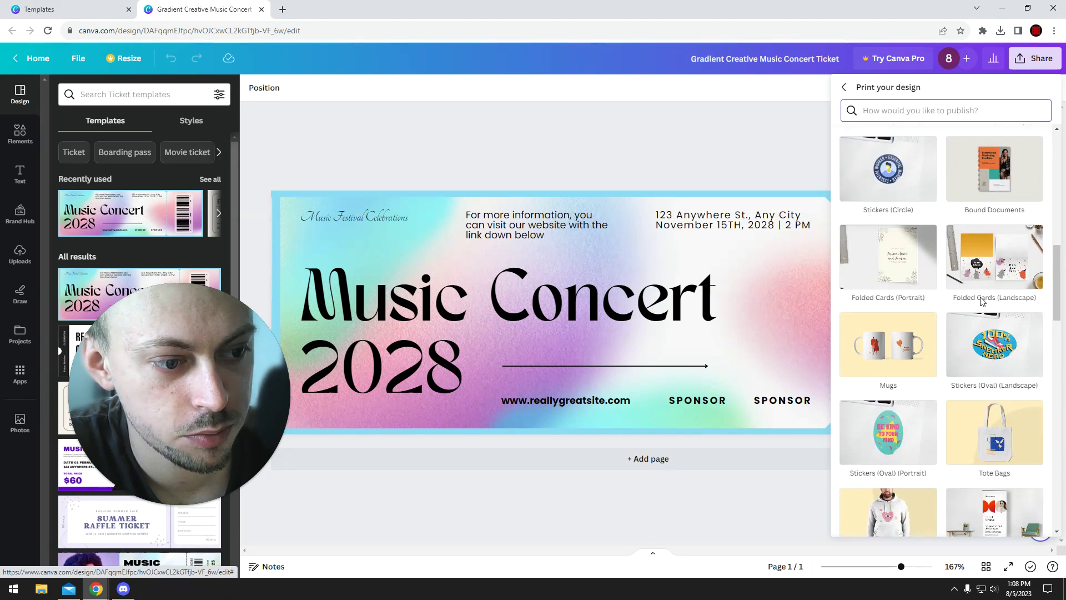
{"action": "scroll", "coordinate": [981, 301], "scroll_direction": "down", "scroll_amount": 2}
{"action": "scroll", "coordinate": [981, 303], "scroll_direction": "down", "scroll_amount": 1}
{"action": "scroll", "coordinate": [981, 302], "scroll_direction": "down", "scroll_amount": 1}
{"action": "scroll", "coordinate": [927, 338], "scroll_direction": "down", "scroll_amount": 3}
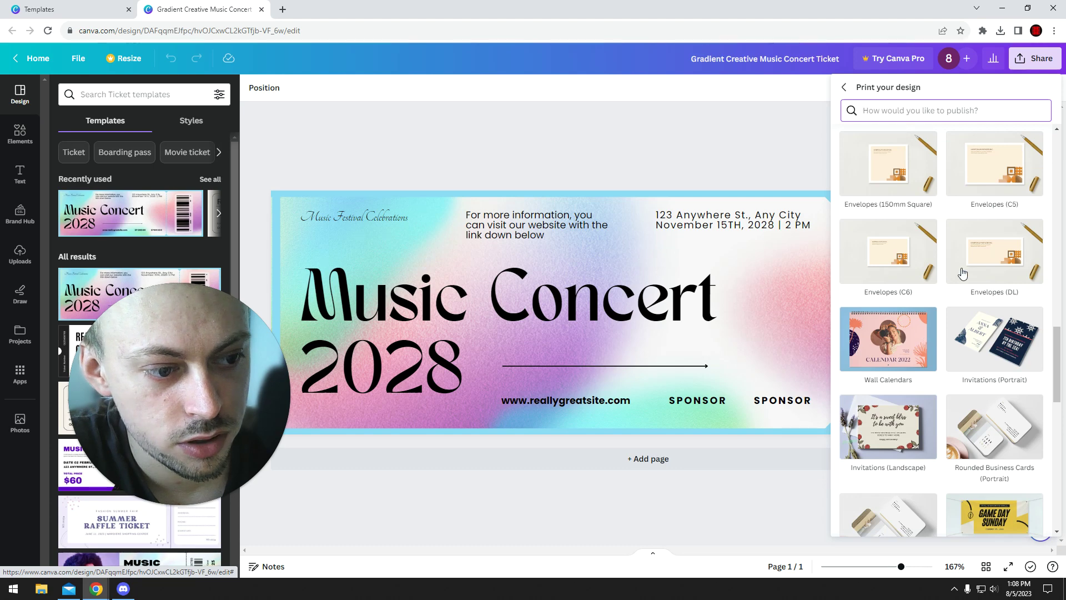
- Resize the ticket for DL envelope printing and check the envelope mockup
{"action": "left_click", "coordinate": [993, 261]}
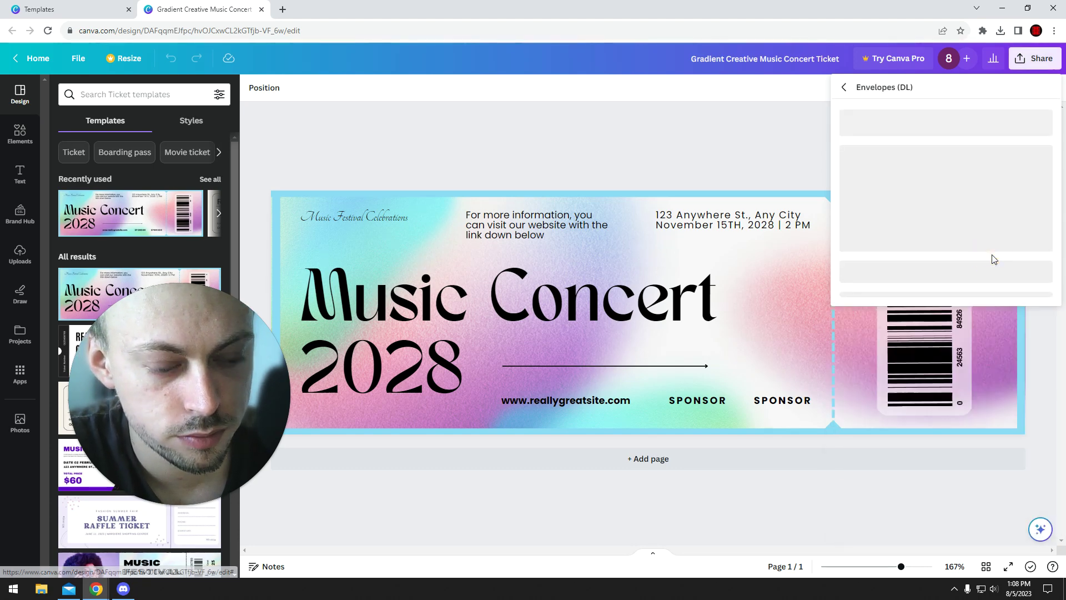
{"action": "left_click", "coordinate": [948, 309]}
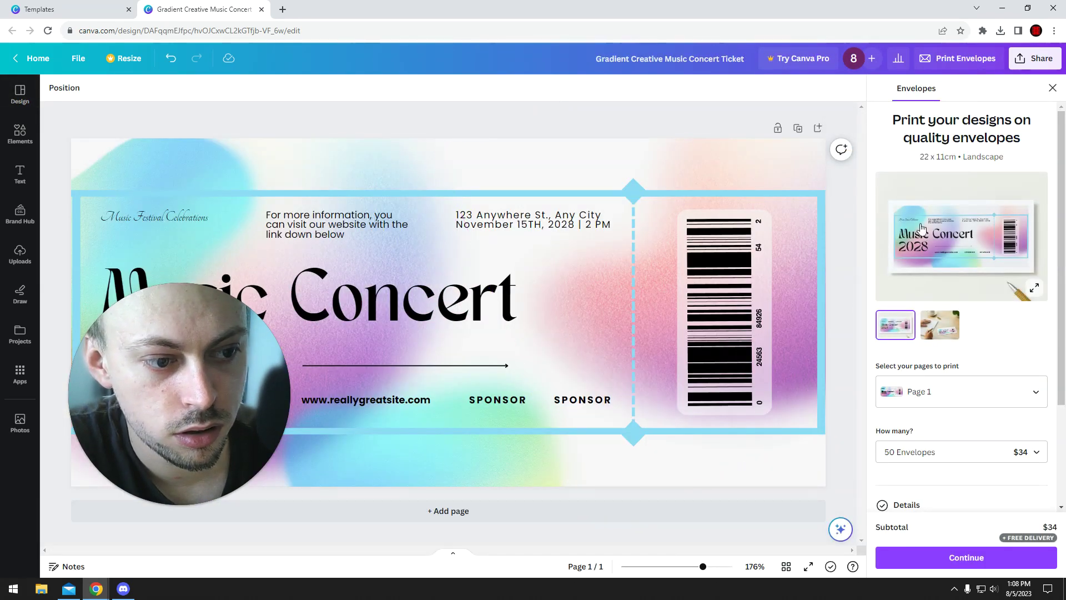
{"action": "left_click", "coordinate": [922, 228]}
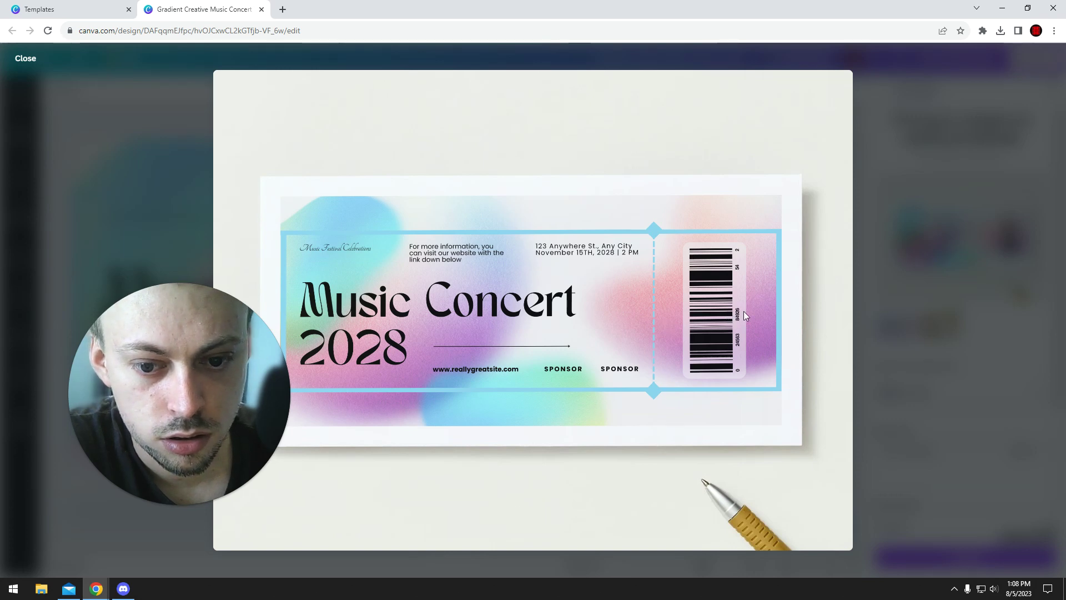
{"action": "left_click", "coordinate": [889, 288]}
- Resize the ticket into a portrait rack card from the print product list
{"action": "left_click", "coordinate": [1053, 90]}
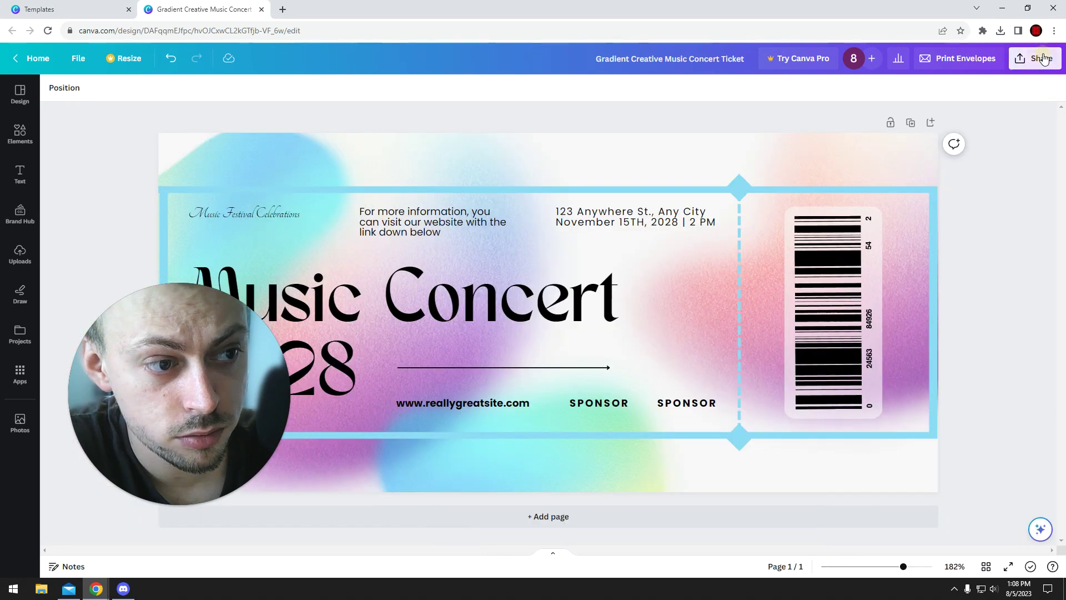
{"action": "left_click", "coordinate": [1033, 58]}
{"action": "left_click", "coordinate": [933, 392]}
{"action": "scroll", "coordinate": [922, 359], "scroll_direction": "down", "scroll_amount": 5}
{"action": "scroll", "coordinate": [922, 359], "scroll_direction": "down", "scroll_amount": 3}
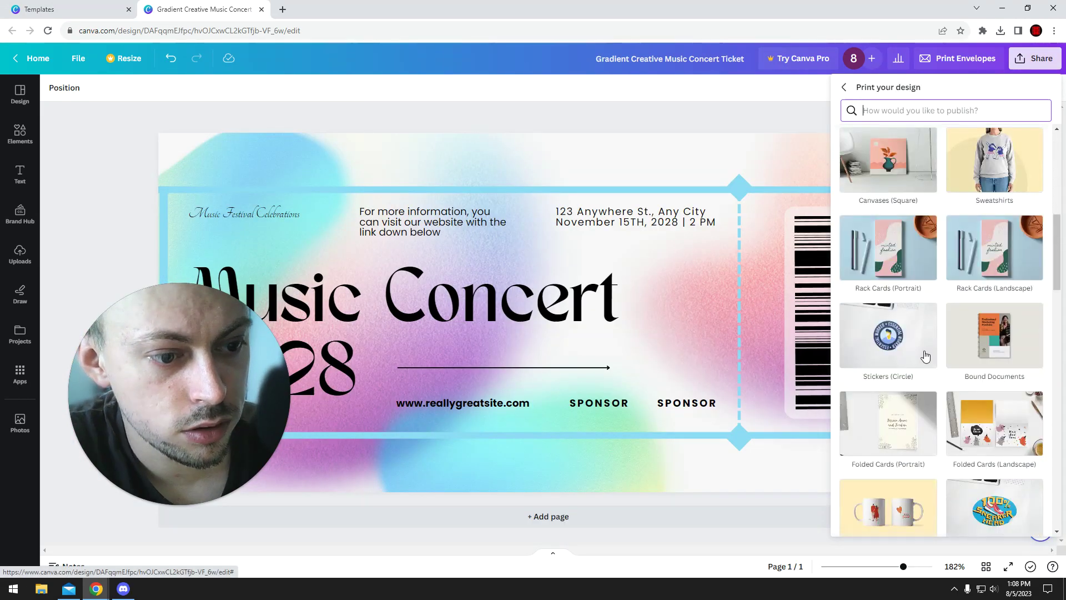
{"action": "left_click", "coordinate": [885, 247]}
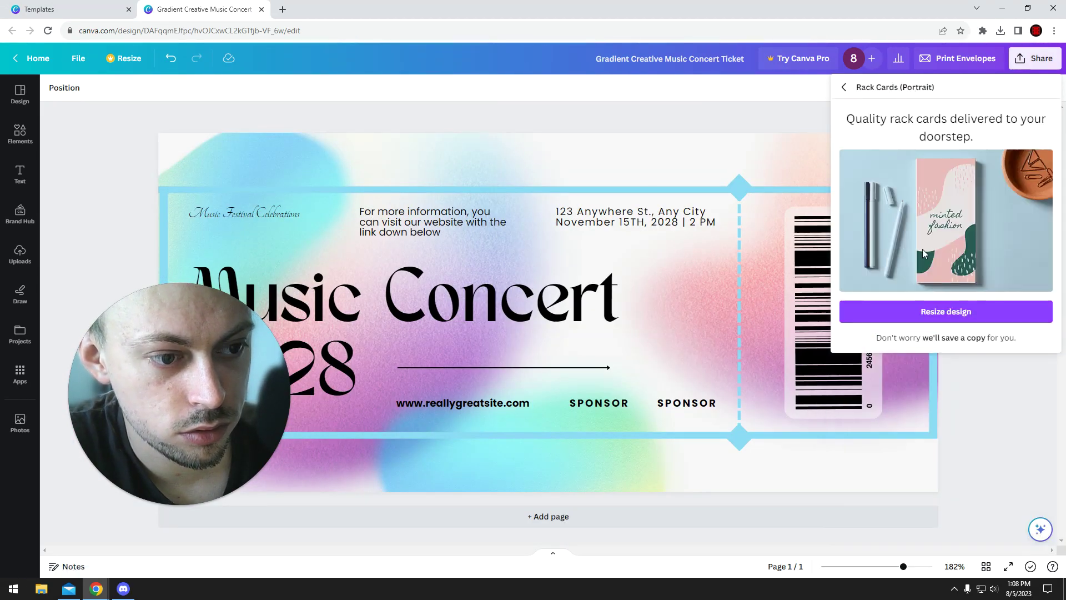
{"action": "left_click", "coordinate": [942, 311]}
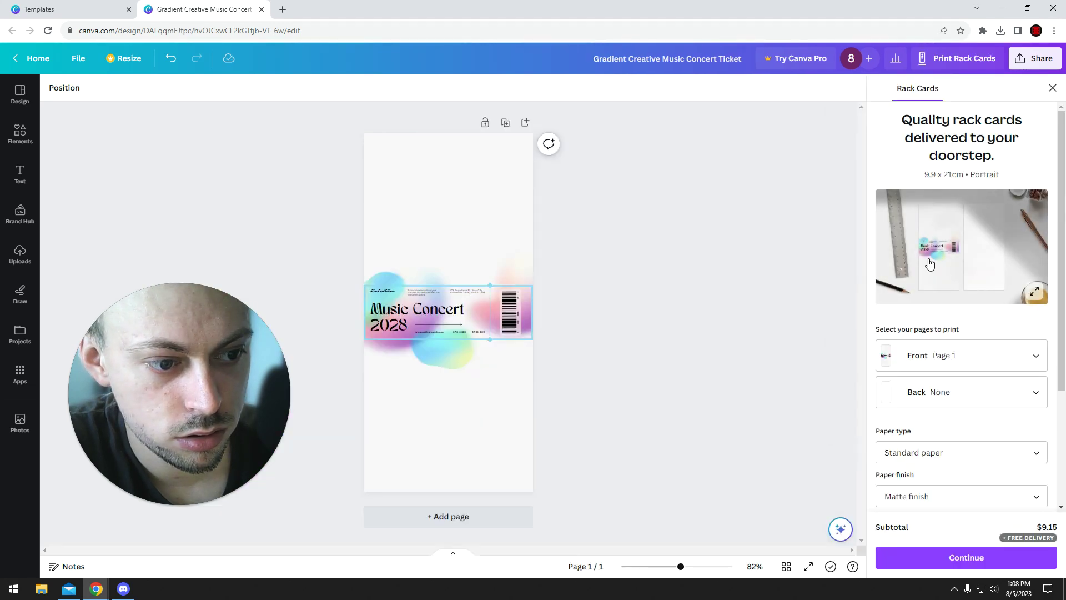
- Pick Rack Cards (Landscape) from the print product list
{"action": "left_click", "coordinate": [1054, 89]}
{"action": "left_click", "coordinate": [1034, 58]}
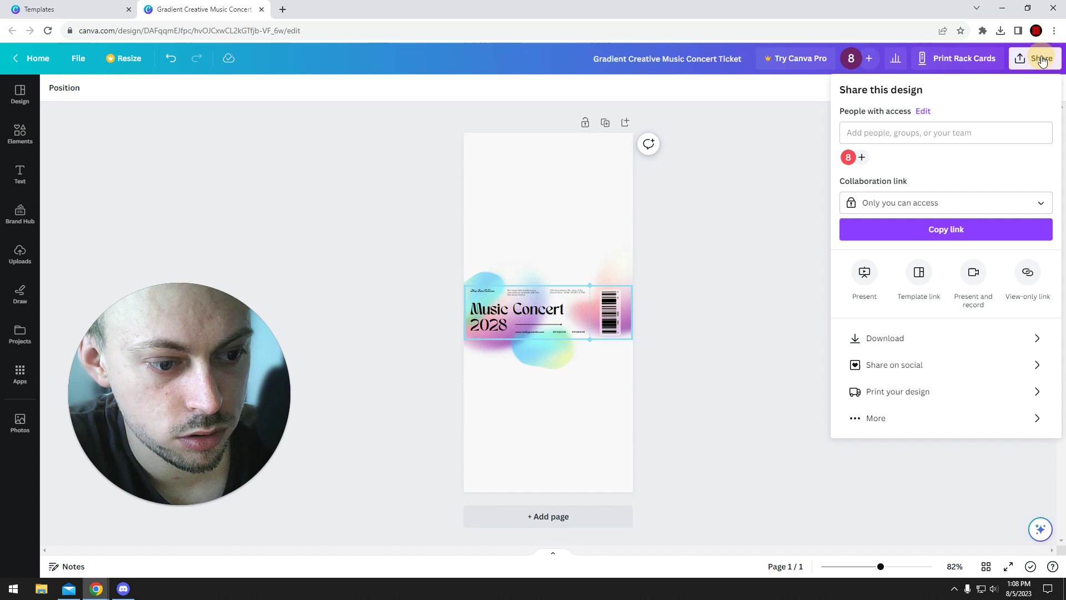
{"action": "left_click", "coordinate": [895, 391]}
{"action": "scroll", "coordinate": [906, 358], "scroll_direction": "down", "scroll_amount": 3}
{"action": "scroll", "coordinate": [906, 358], "scroll_direction": "down", "scroll_amount": 2}
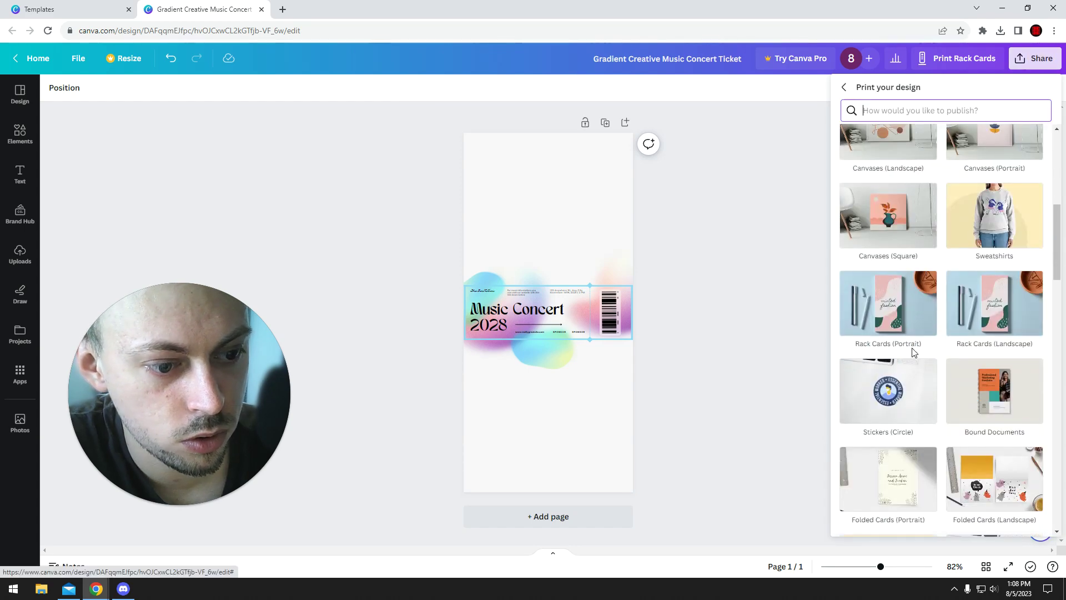
{"action": "left_click", "coordinate": [1006, 305]}
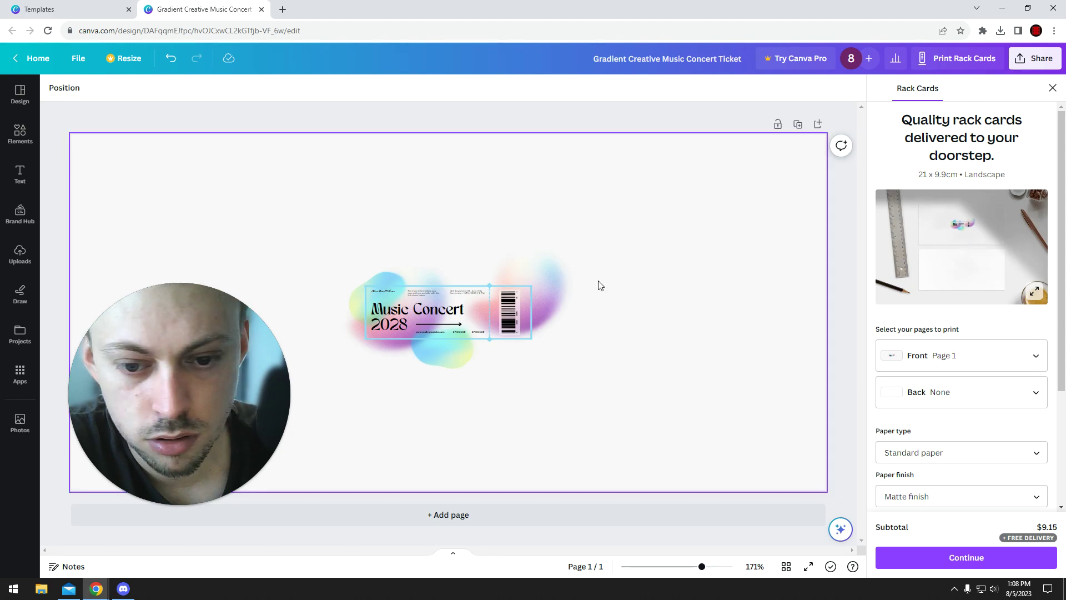
- Undo the resize, then resize the ticket into a 21 x 9.9 cm landscape rack card and preview it
{"action": "left_click", "coordinate": [614, 250]}
{"action": "key", "text": "ctrl+z"}
{"action": "key", "text": "ctrl+z"}
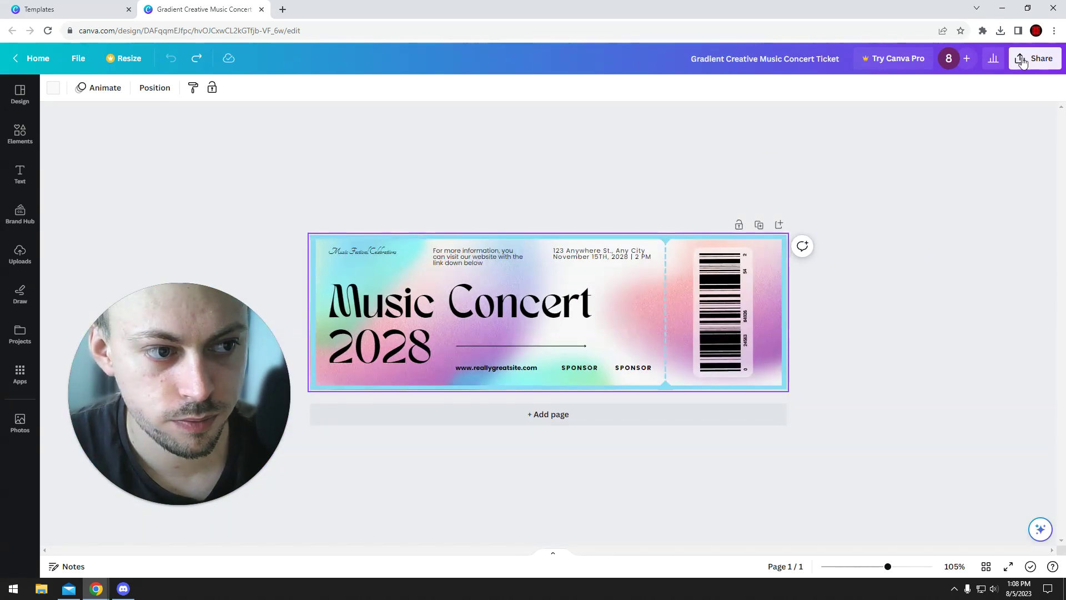
{"action": "left_click", "coordinate": [1023, 63]}
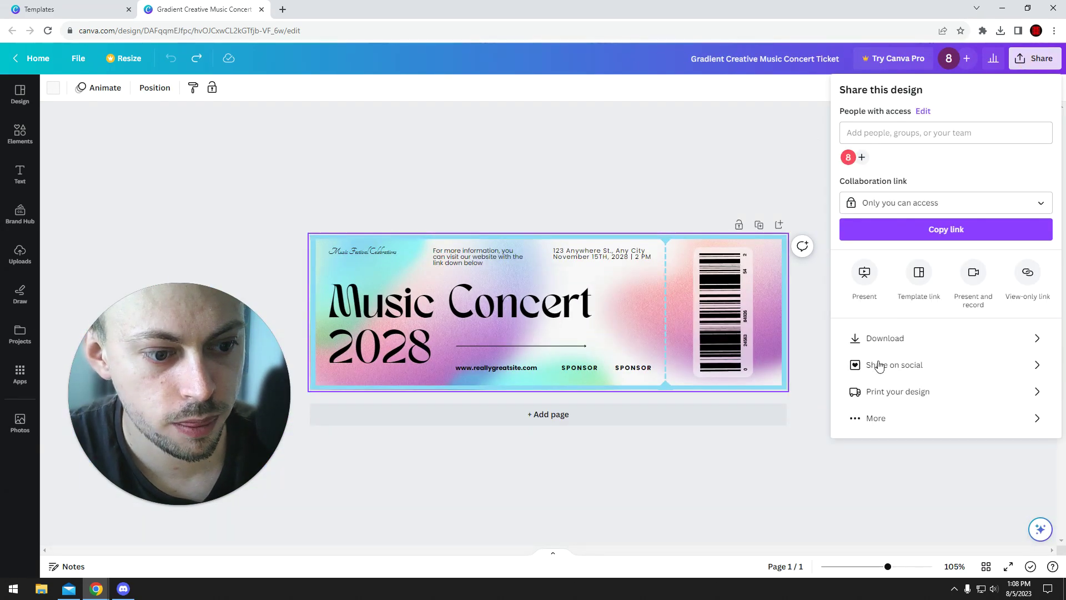
{"action": "left_click", "coordinate": [885, 390]}
{"action": "scroll", "coordinate": [914, 323], "scroll_direction": "down", "scroll_amount": 5}
{"action": "scroll", "coordinate": [913, 323], "scroll_direction": "down", "scroll_amount": 3}
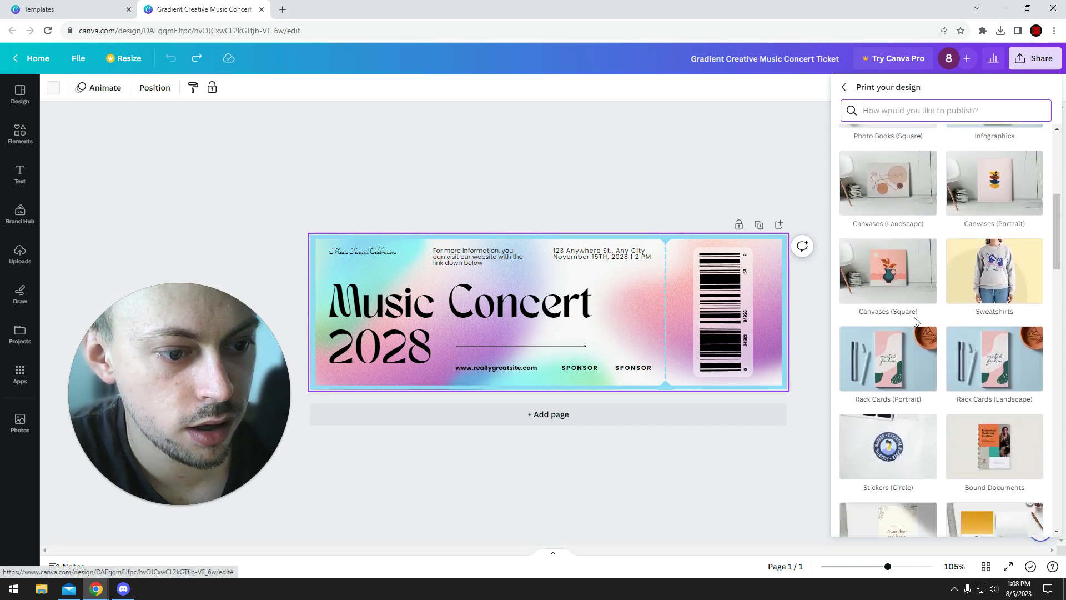
{"action": "left_click", "coordinate": [999, 261]}
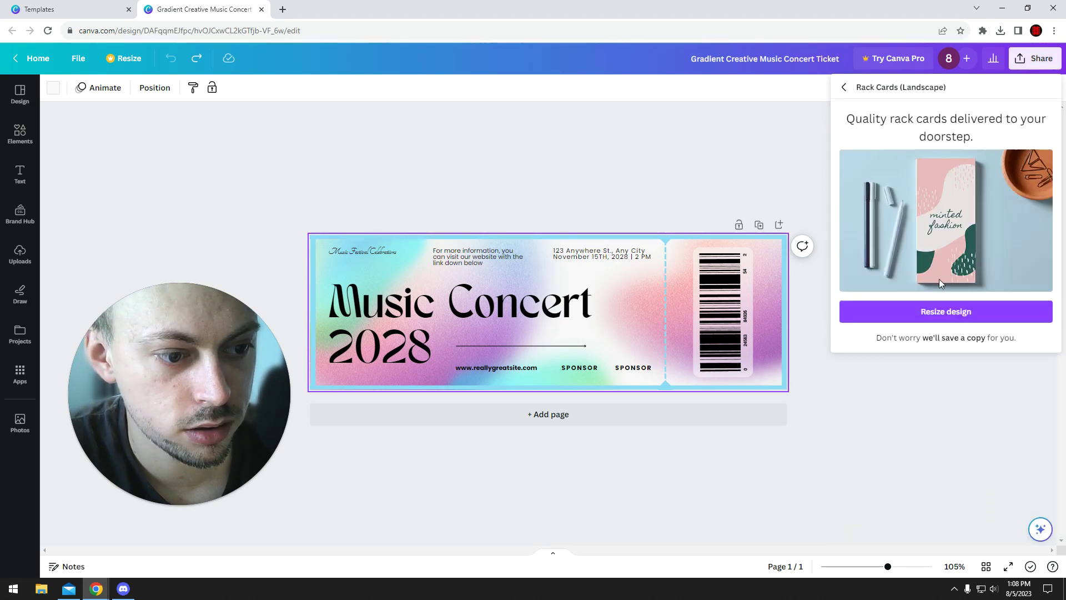
{"action": "left_click", "coordinate": [933, 309]}
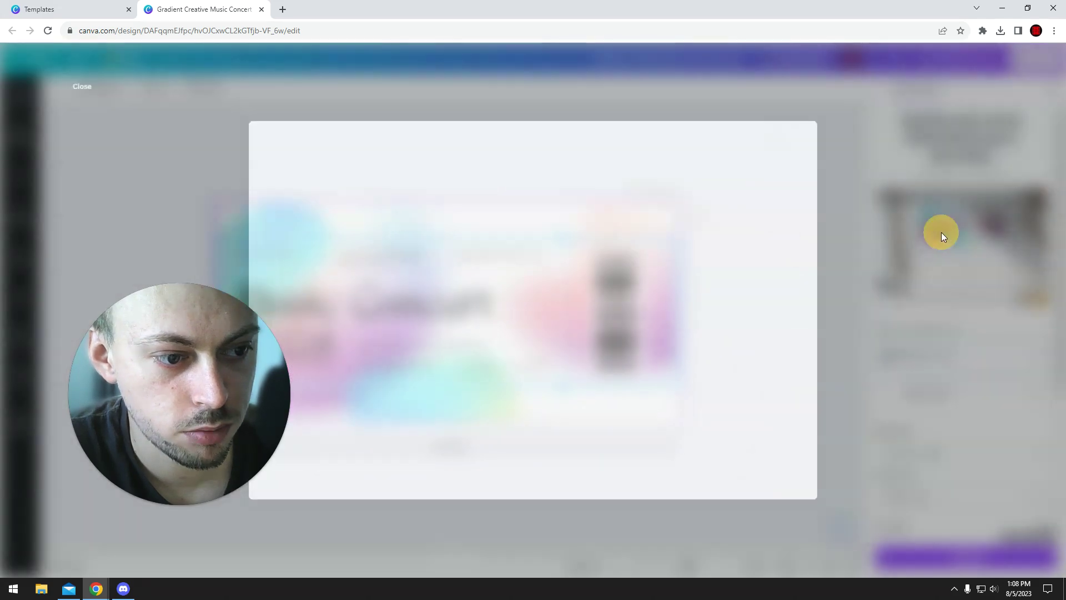
{"action": "left_click", "coordinate": [942, 232]}
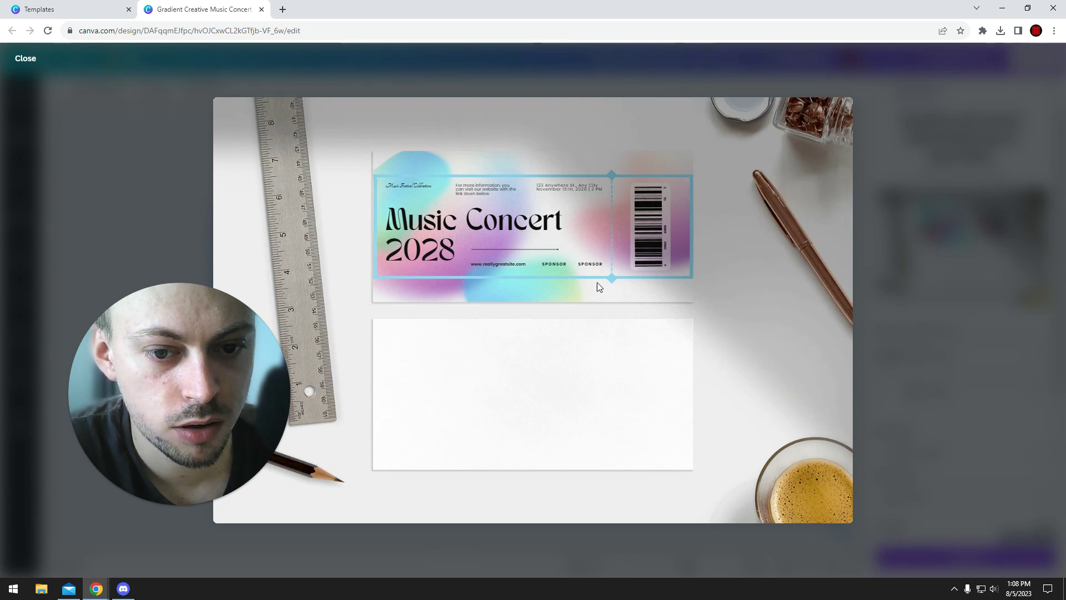
{"action": "left_click", "coordinate": [945, 241]}
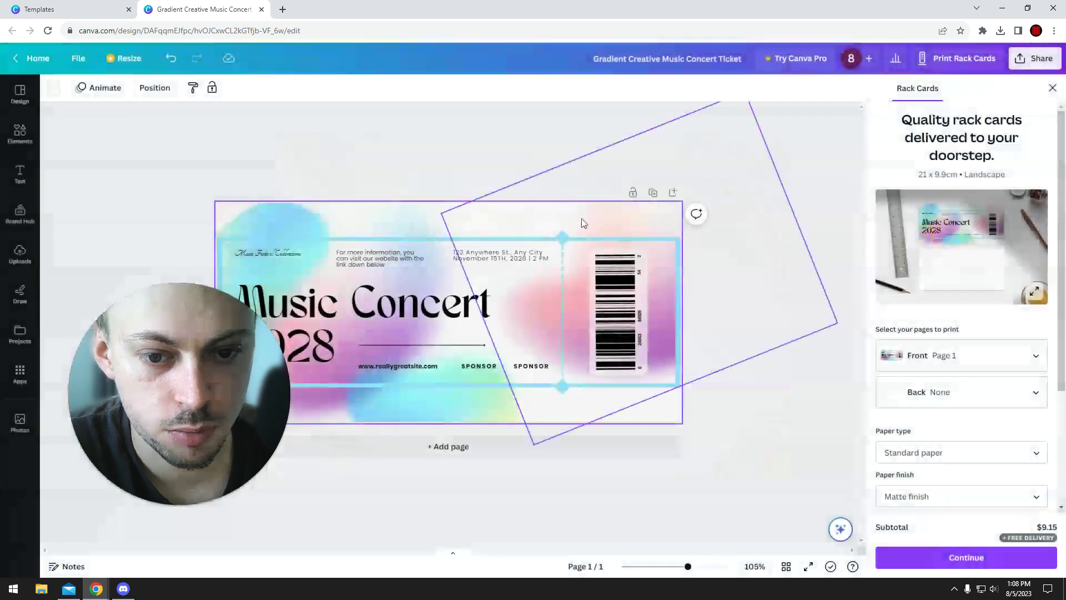
{"action": "left_click", "coordinate": [510, 239]}
{"action": "left_click_drag", "start_coordinate": [509, 239], "coordinate": [506, 215]}
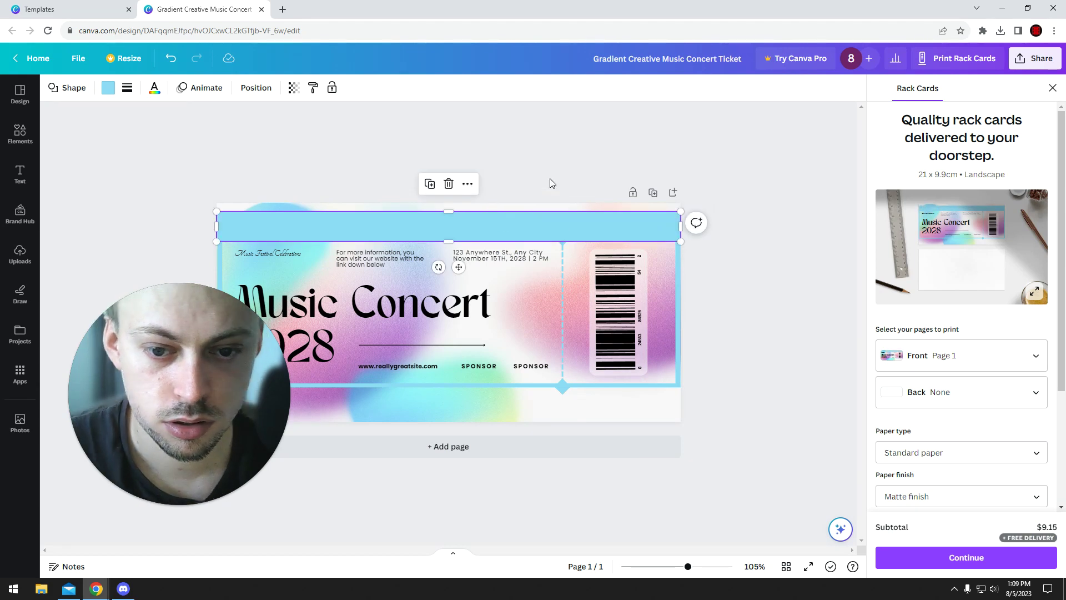
{"action": "key", "text": "ctrl+z"}
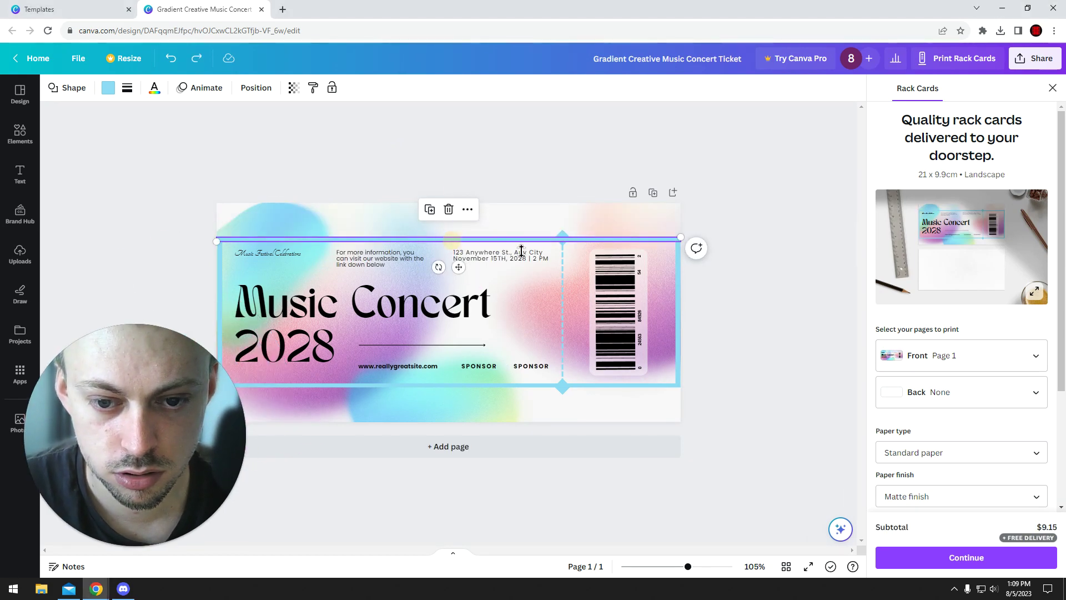
{"action": "left_click", "coordinate": [430, 387], "text": "shift"}
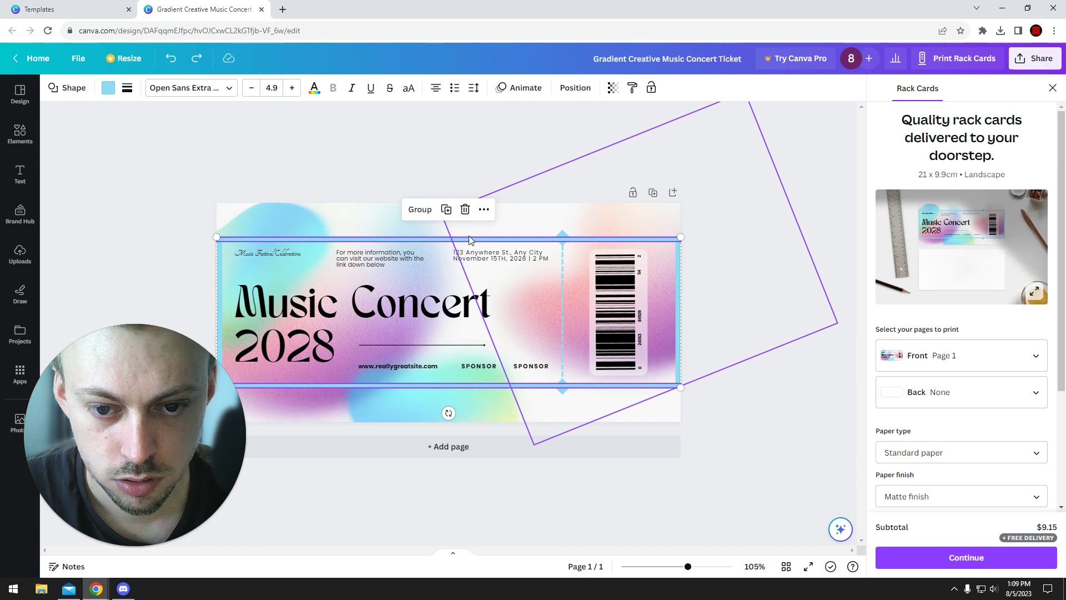
{"action": "left_click_drag", "start_coordinate": [391, 238], "coordinate": [389, 223]}
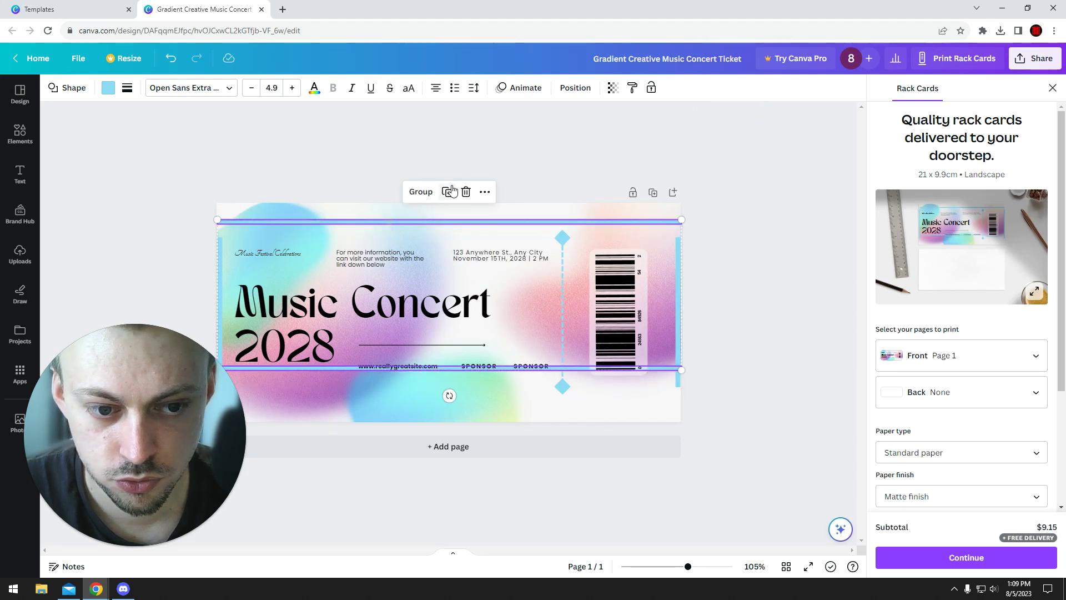
{"action": "left_click", "coordinate": [492, 136]}
{"action": "left_click_drag", "start_coordinate": [475, 238], "coordinate": [474, 214]}
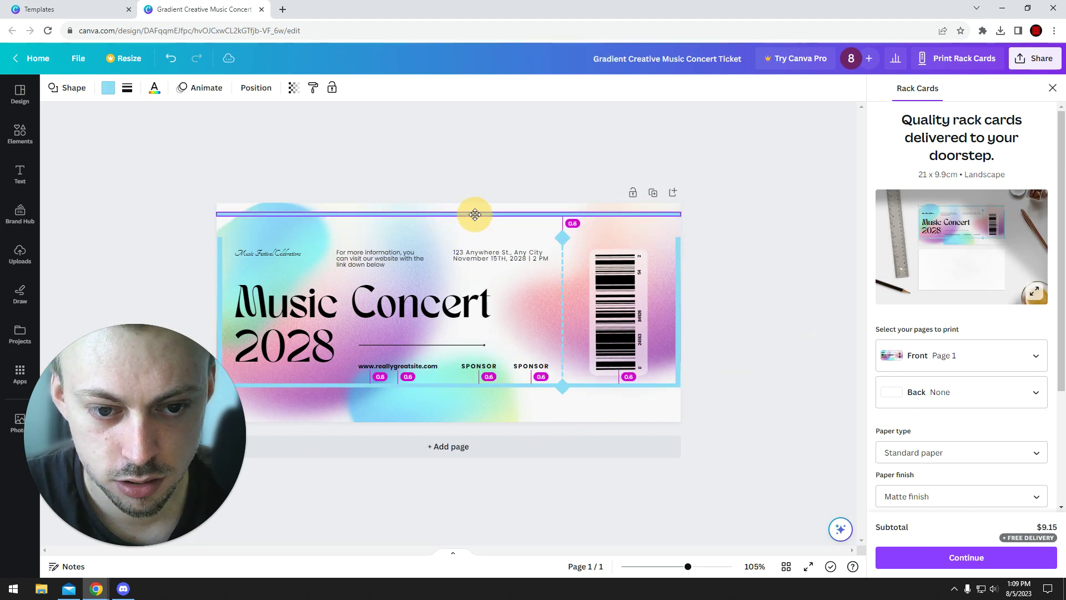
{"action": "left_click", "coordinate": [681, 259]}
{"action": "left_click", "coordinate": [221, 261], "text": "shift"}
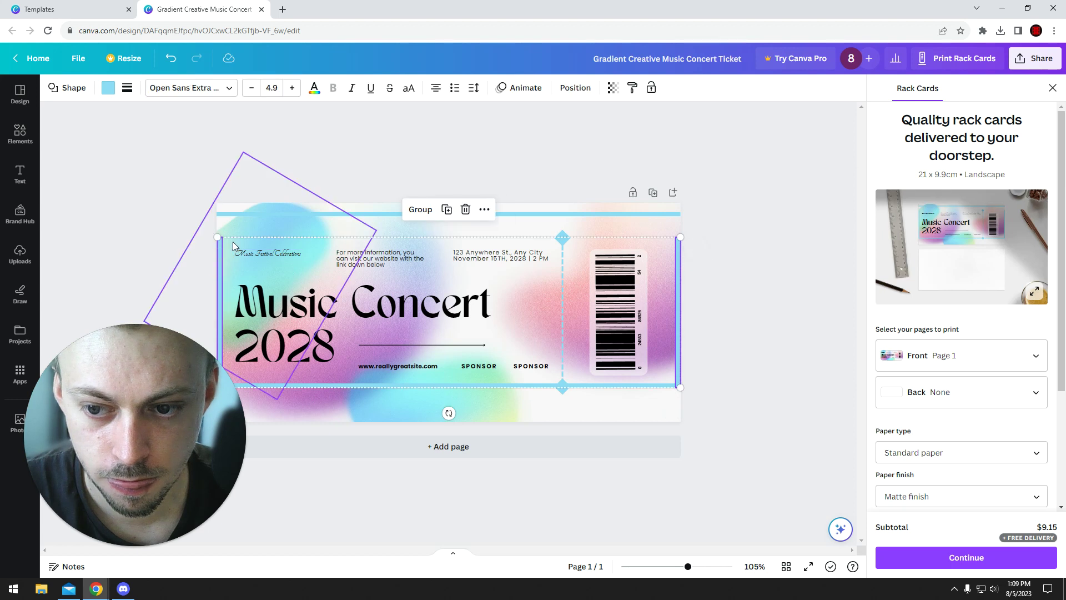
{"action": "left_click", "coordinate": [409, 145]}
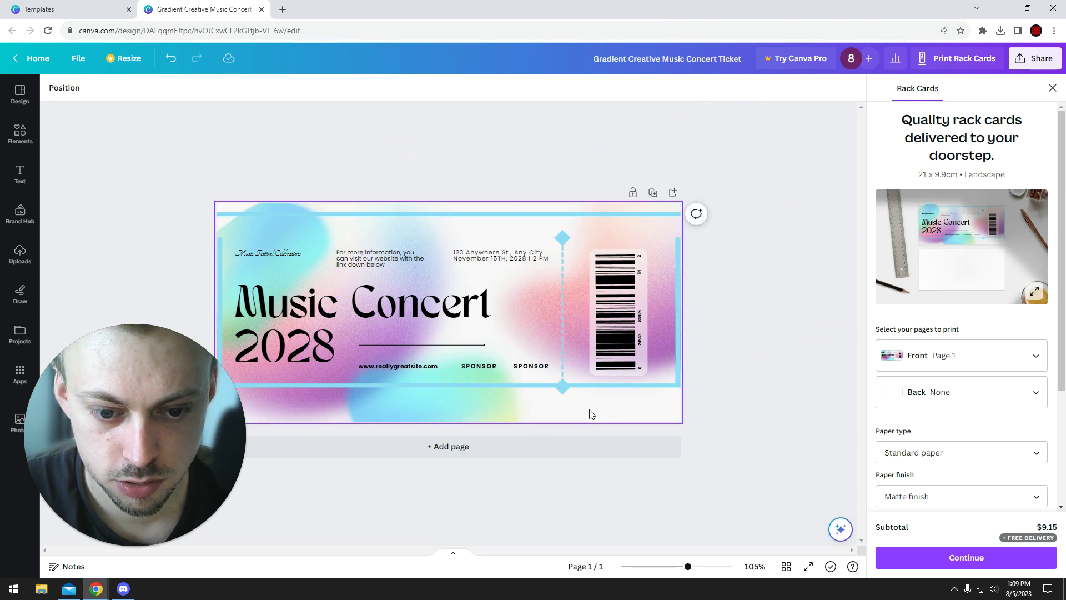
{"action": "left_click", "coordinate": [677, 266]}
{"action": "left_click_drag", "start_coordinate": [677, 237], "coordinate": [677, 214]}
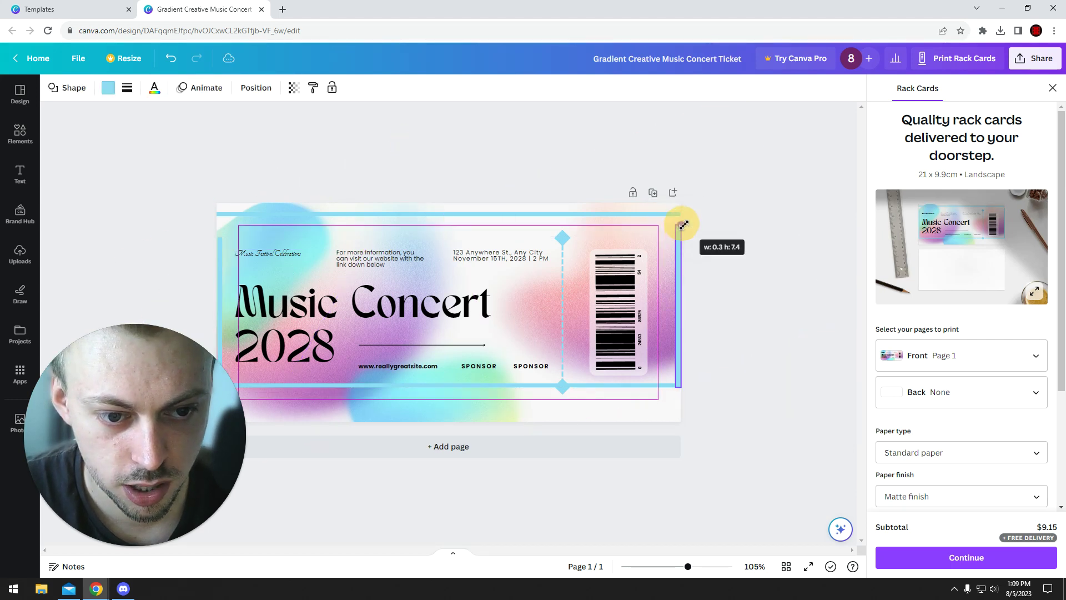
{"action": "left_click", "coordinate": [219, 270]}
{"action": "left_click_drag", "start_coordinate": [221, 237], "coordinate": [221, 217]}
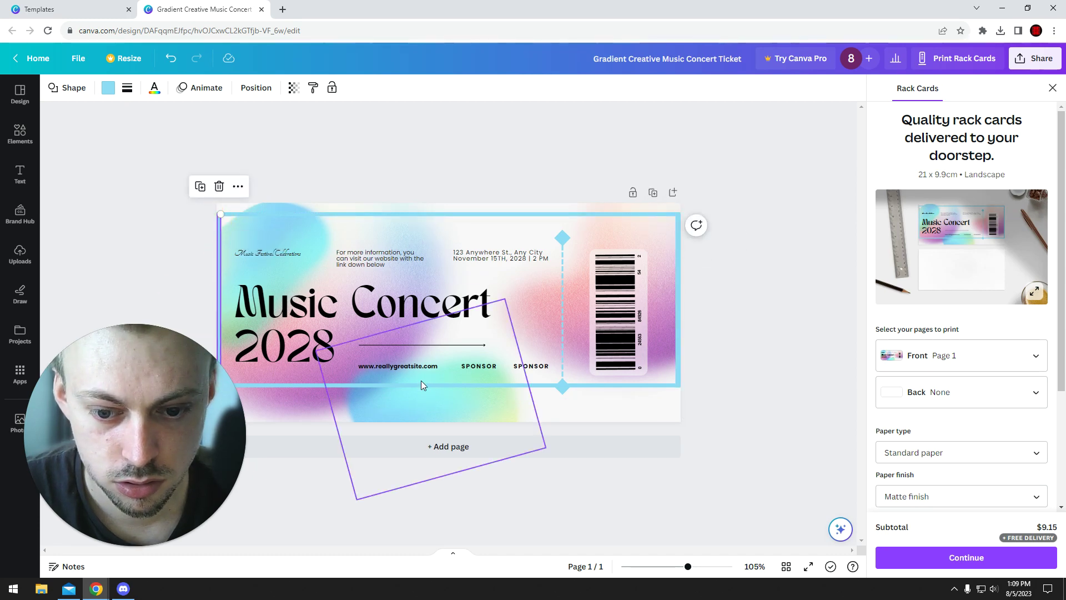
{"action": "left_click_drag", "start_coordinate": [419, 384], "coordinate": [419, 403]}
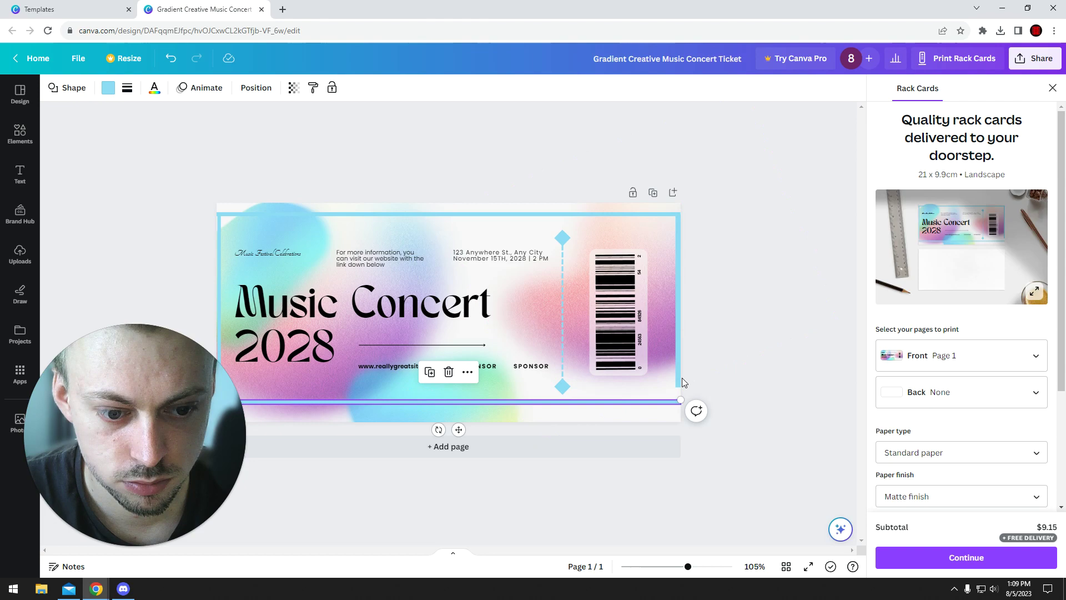
{"action": "left_click", "coordinate": [738, 376]}
{"action": "left_click", "coordinate": [978, 217]}
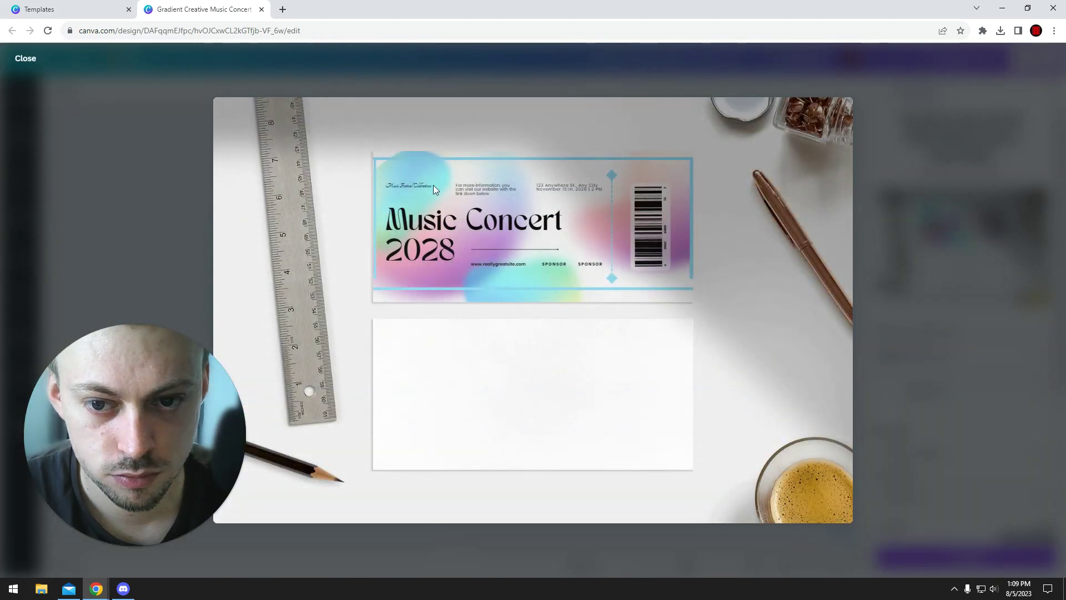
{"action": "left_click", "coordinate": [817, 260]}
{"action": "key", "text": "ctrl+z"}
{"action": "key", "text": "ctrl+z"}
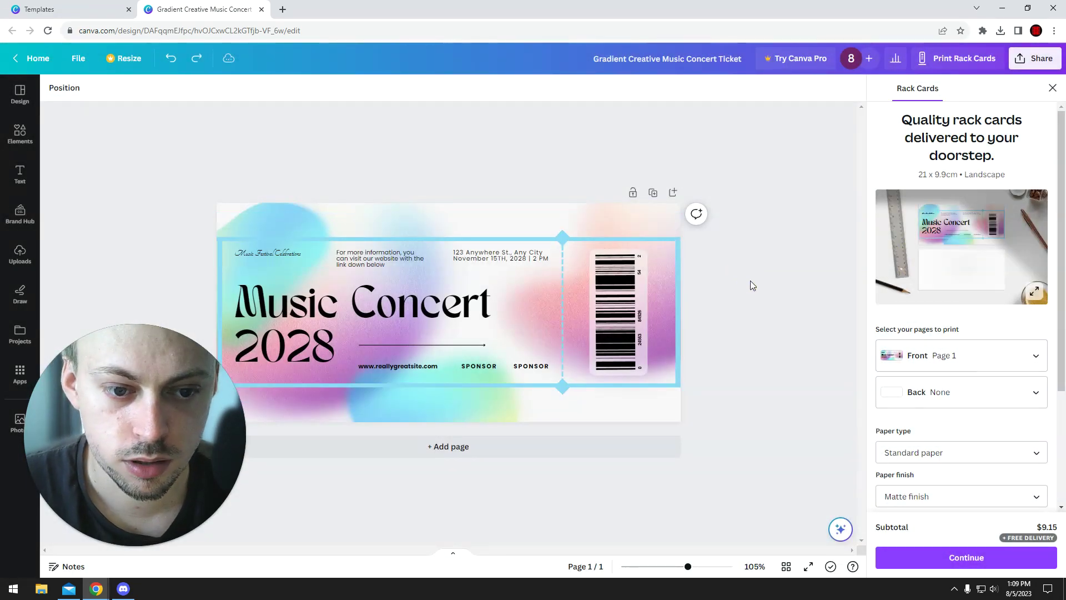
- Resize the ticket into a 3.5 x 2 in landscape tag and check its mockup
{"action": "left_click", "coordinate": [1052, 87]}
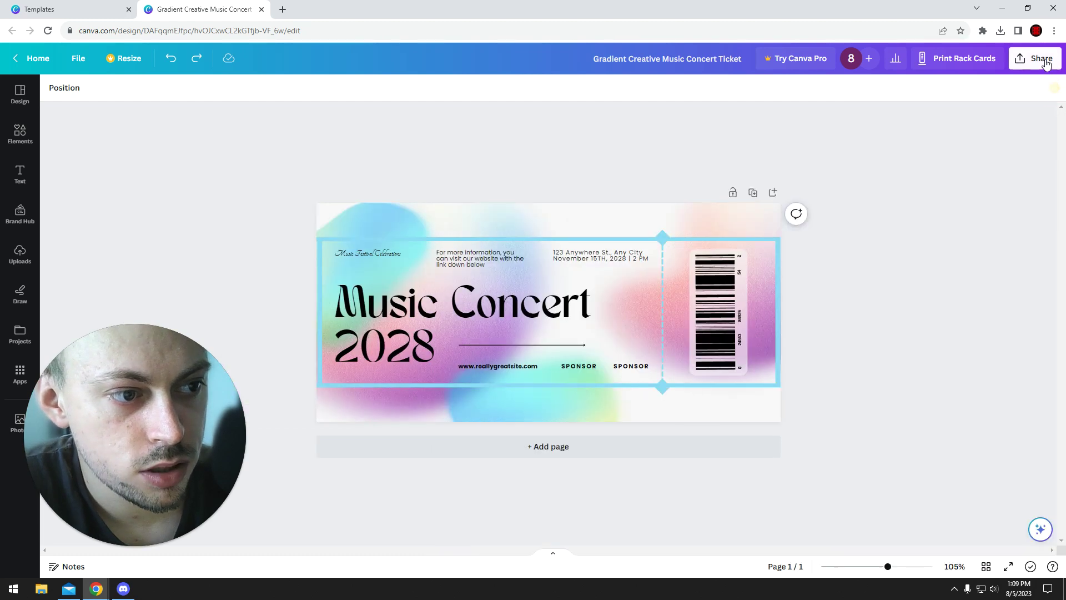
{"action": "left_click", "coordinate": [1033, 58]}
{"action": "left_click", "coordinate": [908, 390]}
{"action": "scroll", "coordinate": [915, 372], "scroll_direction": "down", "scroll_amount": 2}
{"action": "scroll", "coordinate": [912, 351], "scroll_direction": "down", "scroll_amount": 3}
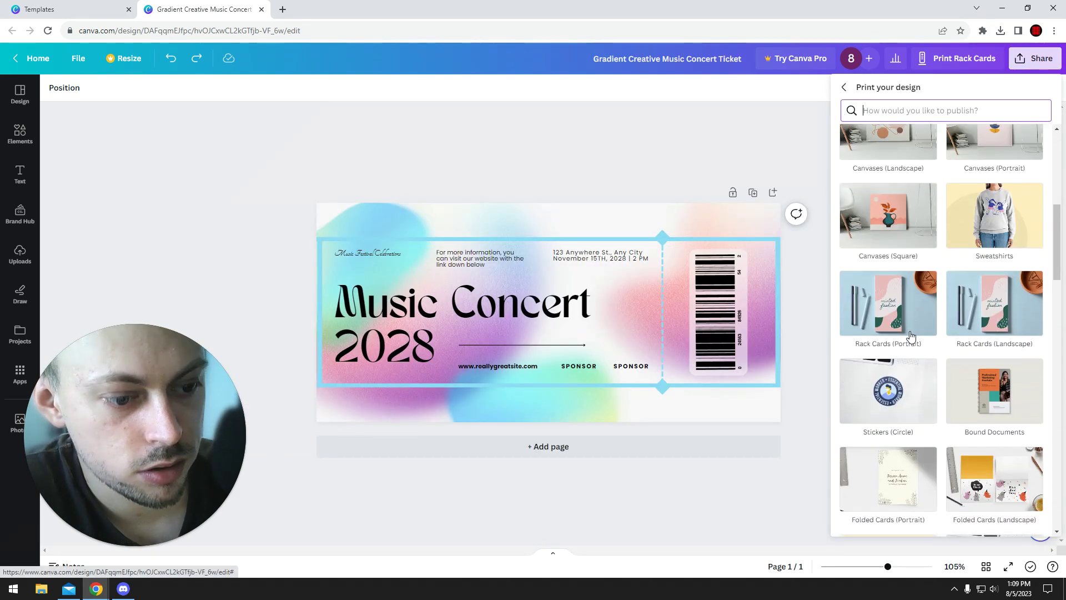
{"action": "scroll", "coordinate": [910, 327], "scroll_direction": "down", "scroll_amount": 2}
{"action": "scroll", "coordinate": [916, 315], "scroll_direction": "down", "scroll_amount": 1}
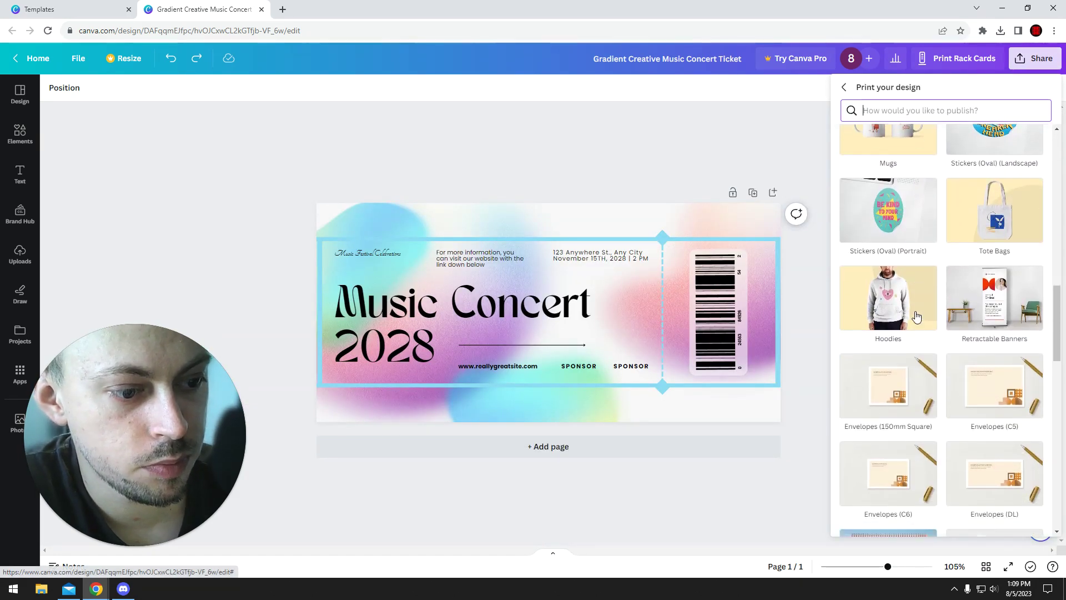
{"action": "scroll", "coordinate": [915, 315], "scroll_direction": "down", "scroll_amount": 2}
{"action": "scroll", "coordinate": [915, 315], "scroll_direction": "down", "scroll_amount": 2}
{"action": "scroll", "coordinate": [915, 315], "scroll_direction": "down", "scroll_amount": 2}
{"action": "scroll", "coordinate": [915, 313], "scroll_direction": "down", "scroll_amount": 1}
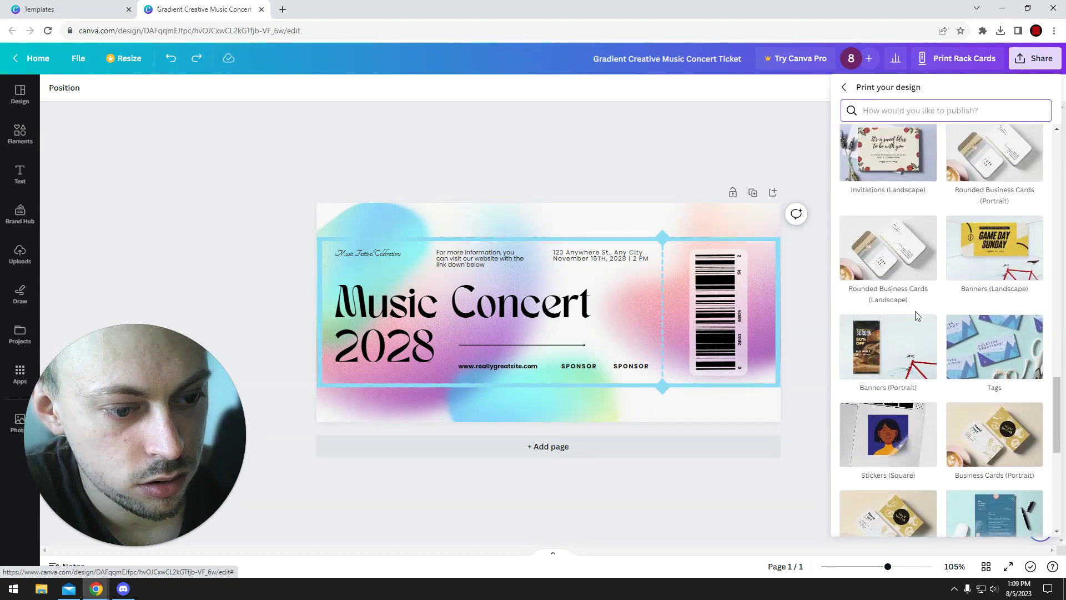
{"action": "scroll", "coordinate": [916, 311], "scroll_direction": "down", "scroll_amount": 2}
{"action": "scroll", "coordinate": [949, 354], "scroll_direction": "down", "scroll_amount": 2}
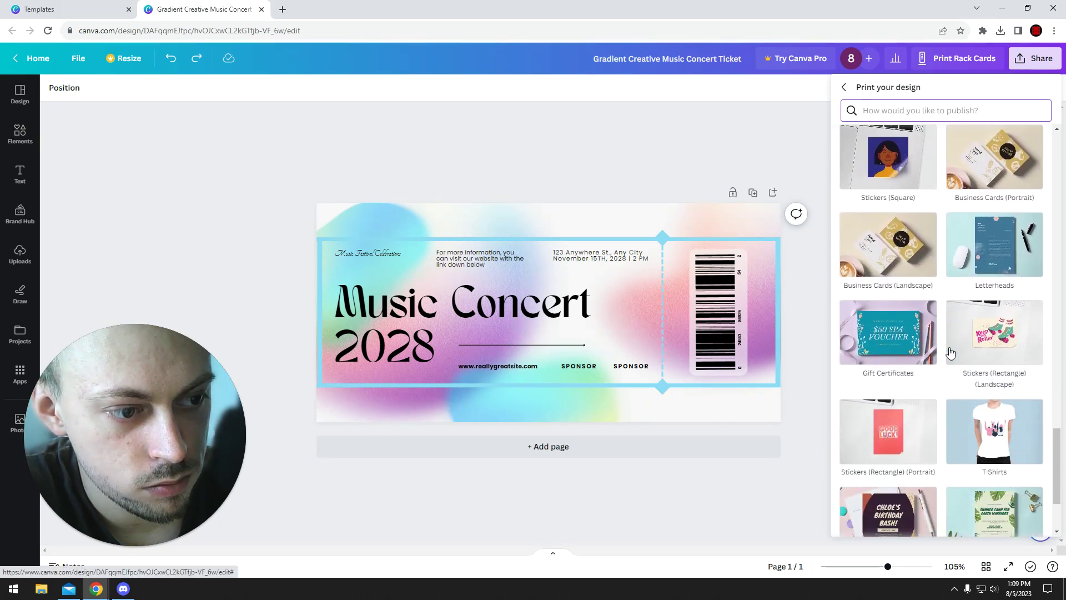
{"action": "scroll", "coordinate": [950, 353], "scroll_direction": "down", "scroll_amount": 2}
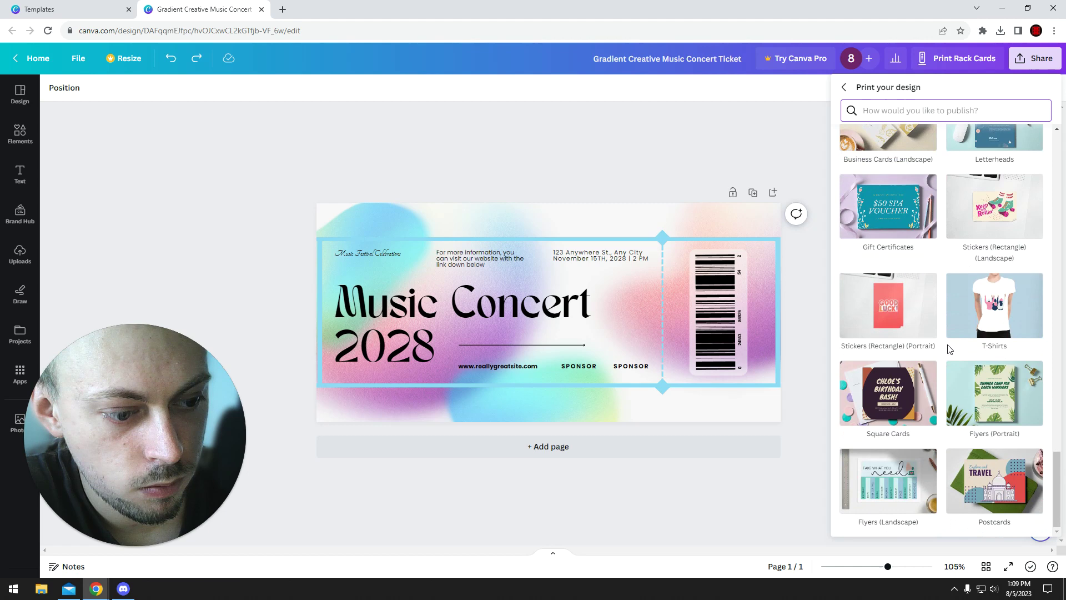
{"action": "scroll", "coordinate": [949, 348], "scroll_direction": "up", "scroll_amount": 2}
{"action": "scroll", "coordinate": [948, 348], "scroll_direction": "up", "scroll_amount": 1}
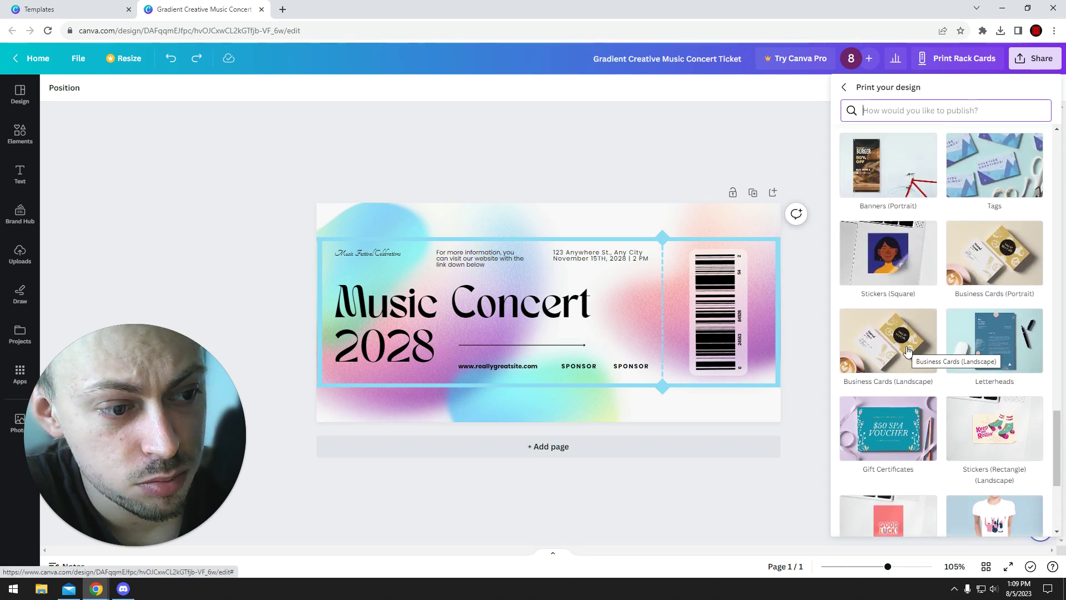
{"action": "left_click", "coordinate": [992, 172]}
{"action": "left_click", "coordinate": [918, 310]}
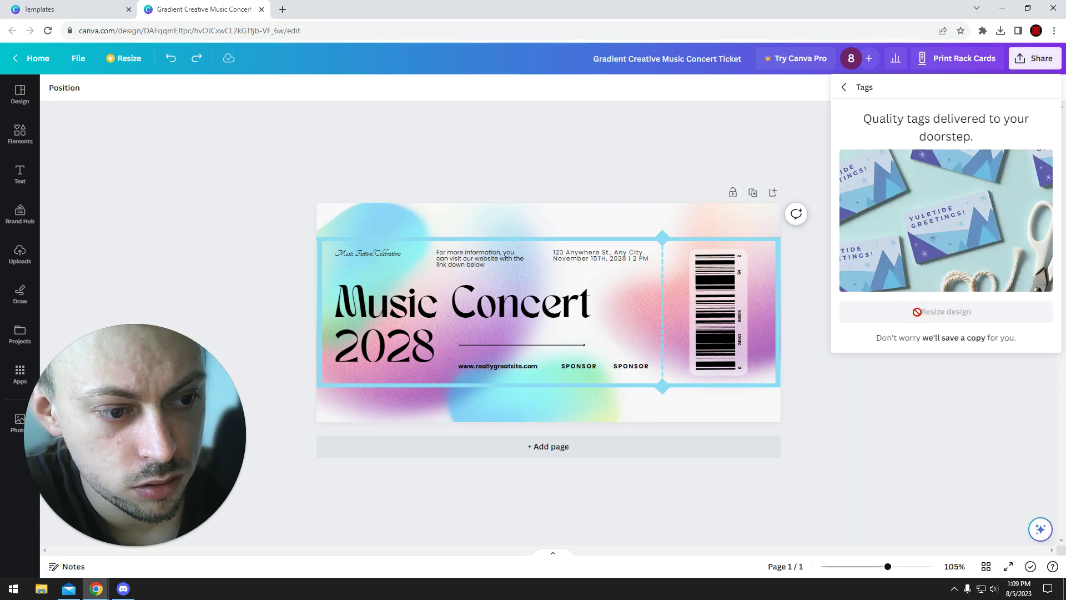
{"action": "left_click", "coordinate": [956, 213]}
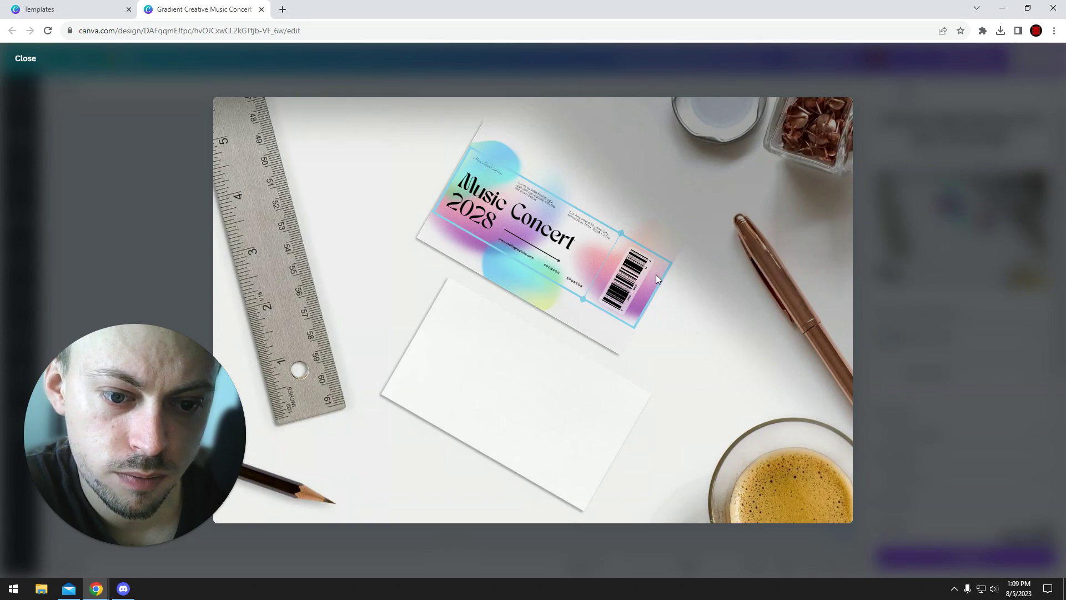
{"action": "left_click", "coordinate": [944, 216]}
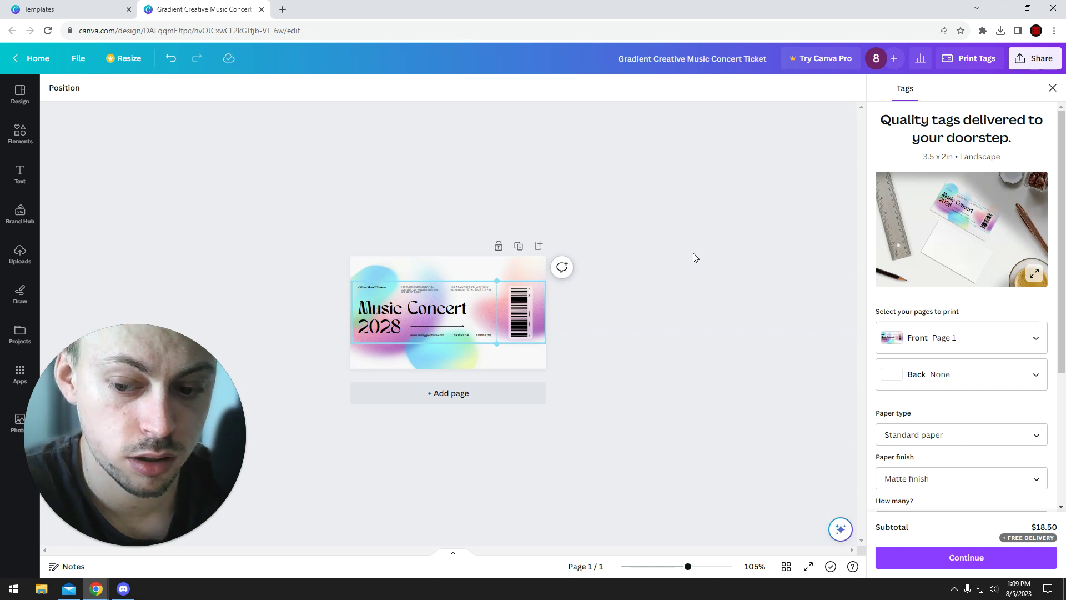
- Close the Tags panel and reopen the printable product list
{"action": "left_click", "coordinate": [1052, 88]}
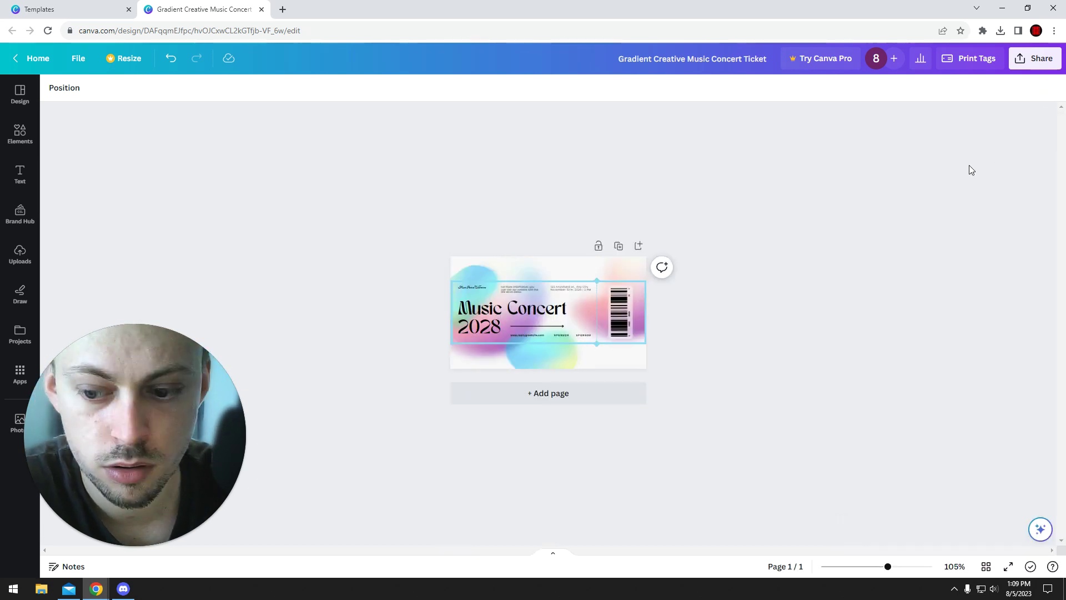
{"action": "left_click", "coordinate": [1035, 59]}
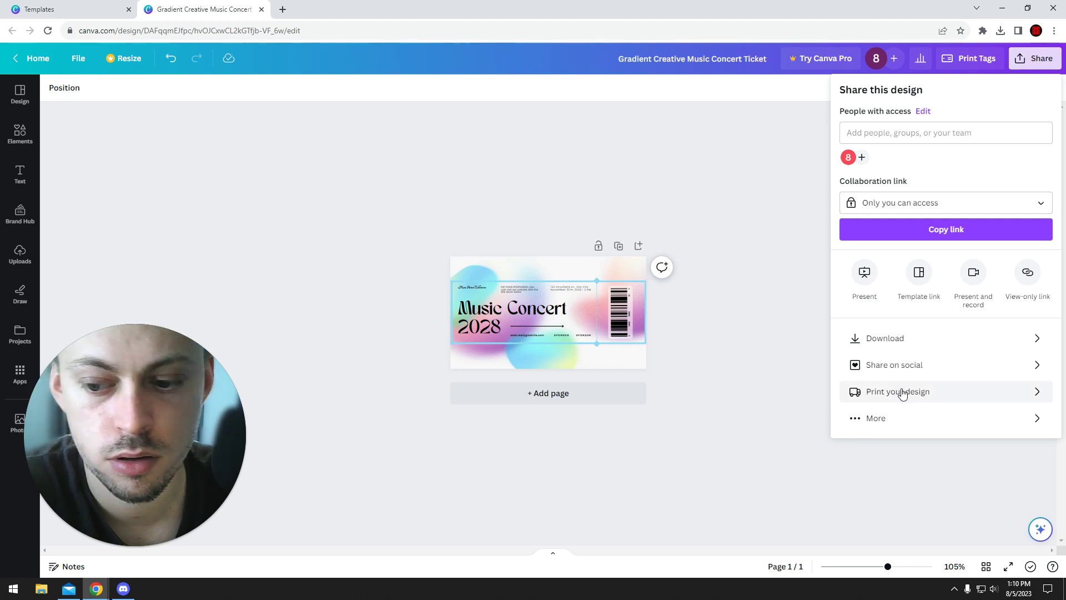
{"action": "left_click", "coordinate": [901, 393]}
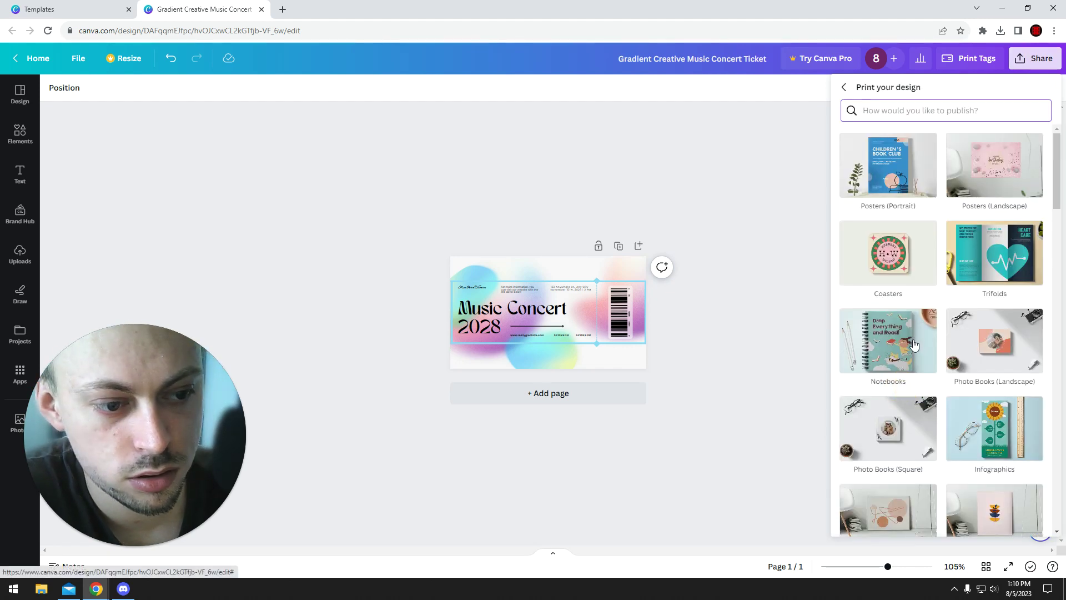
{"action": "scroll", "coordinate": [913, 344], "scroll_direction": "down", "scroll_amount": 2}
{"action": "scroll", "coordinate": [913, 344], "scroll_direction": "down", "scroll_amount": 2}
{"action": "scroll", "coordinate": [917, 338], "scroll_direction": "down", "scroll_amount": 2}
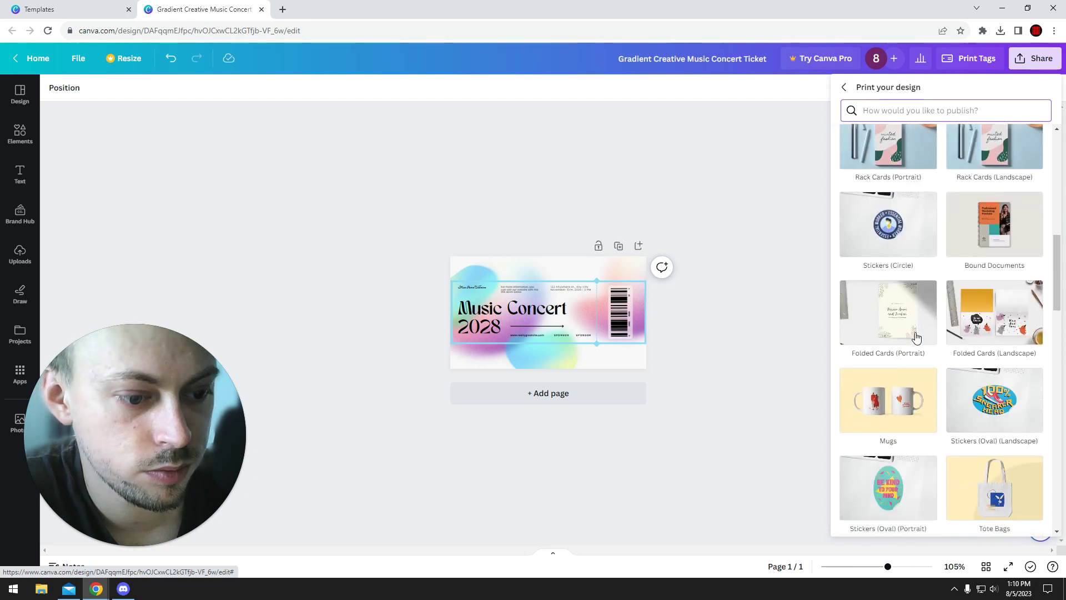
{"action": "scroll", "coordinate": [917, 337], "scroll_direction": "down", "scroll_amount": 2}
{"action": "scroll", "coordinate": [924, 333], "scroll_direction": "down", "scroll_amount": 2}
{"action": "scroll", "coordinate": [933, 331], "scroll_direction": "down", "scroll_amount": 1}
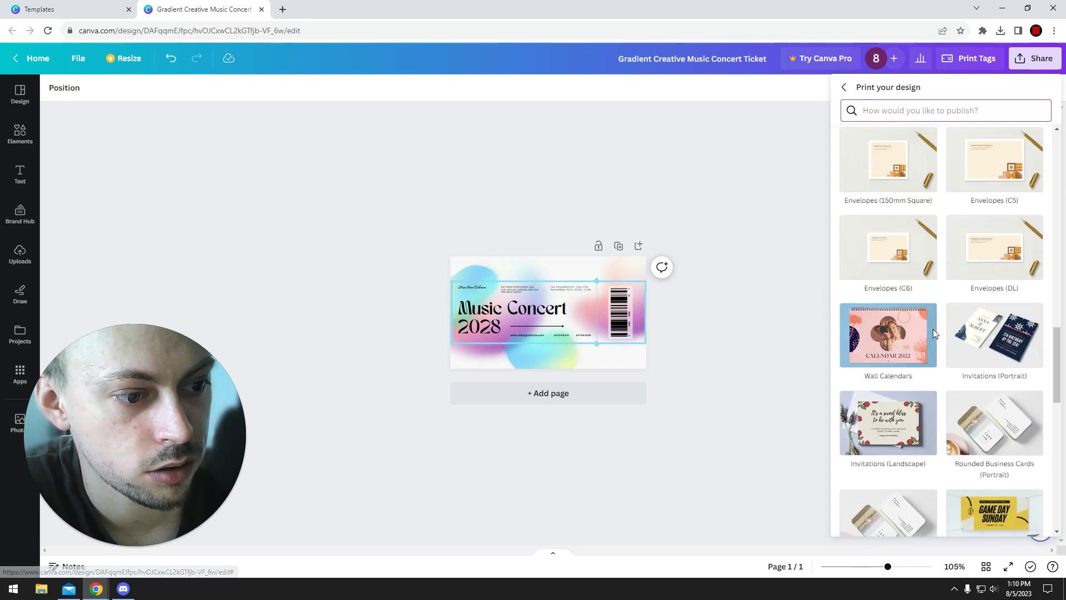
{"action": "scroll", "coordinate": [933, 331], "scroll_direction": "down", "scroll_amount": 1}
{"action": "scroll", "coordinate": [942, 332], "scroll_direction": "up", "scroll_amount": 3}
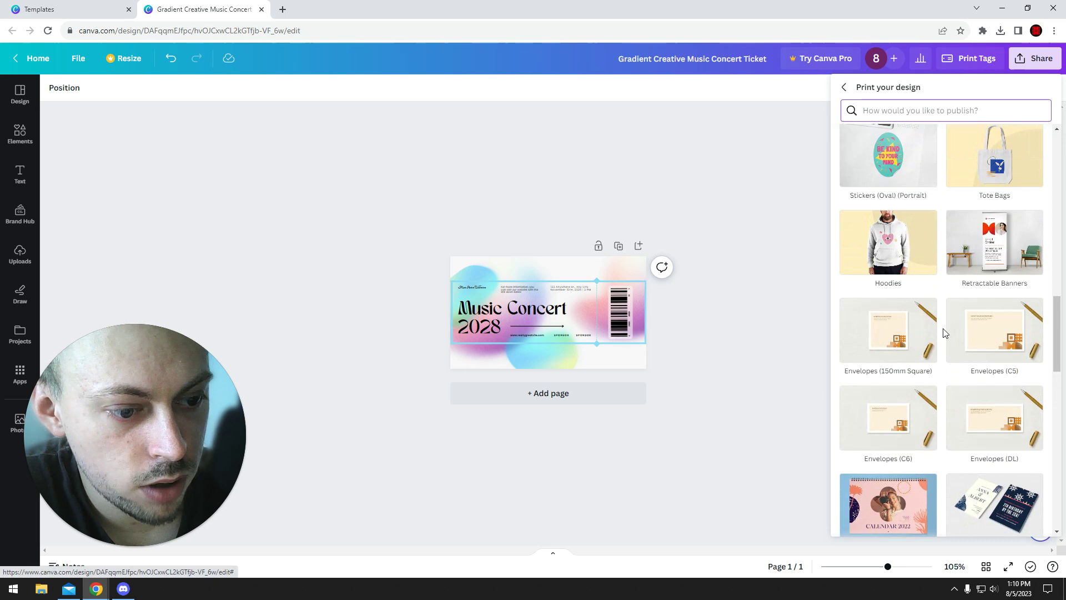
{"action": "scroll", "coordinate": [900, 427], "scroll_direction": "up", "scroll_amount": 1}
{"action": "scroll", "coordinate": [916, 437], "scroll_direction": "up", "scroll_amount": 1}
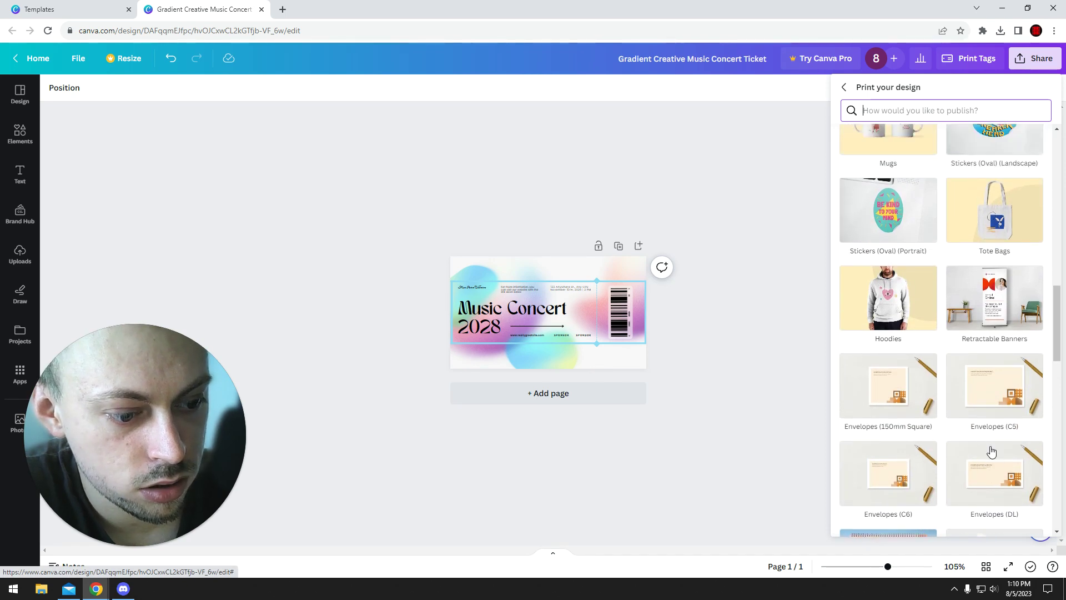
{"action": "scroll", "coordinate": [979, 462], "scroll_direction": "up", "scroll_amount": 1}
{"action": "scroll", "coordinate": [975, 384], "scroll_direction": "up", "scroll_amount": 2}
{"action": "scroll", "coordinate": [968, 384], "scroll_direction": "up", "scroll_amount": 1}
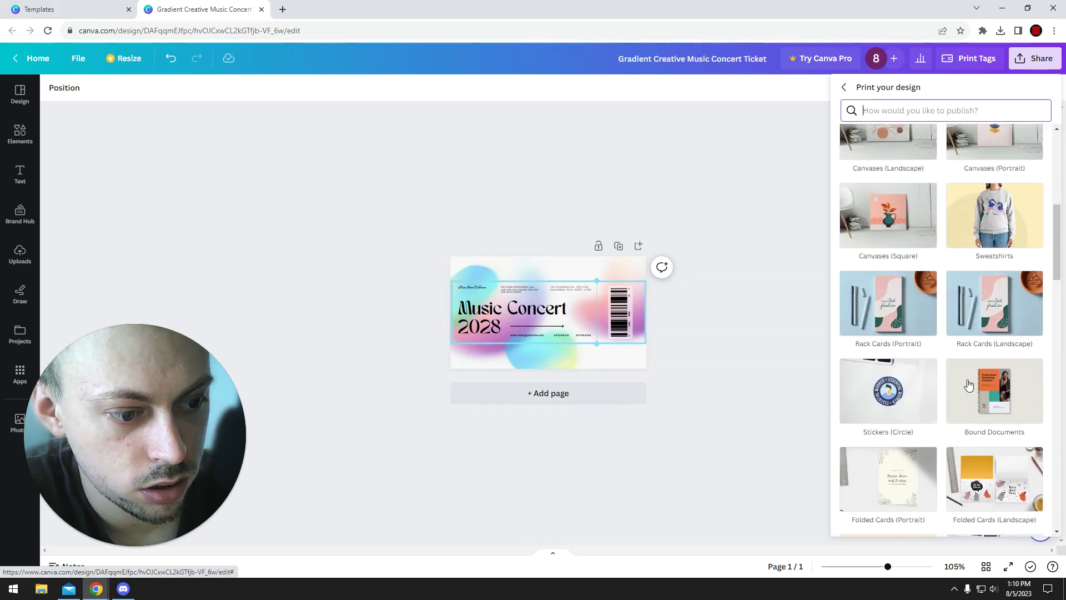
{"action": "scroll", "coordinate": [1000, 319], "scroll_direction": "up", "scroll_amount": 1}
{"action": "scroll", "coordinate": [999, 330], "scroll_direction": "up", "scroll_amount": 2}
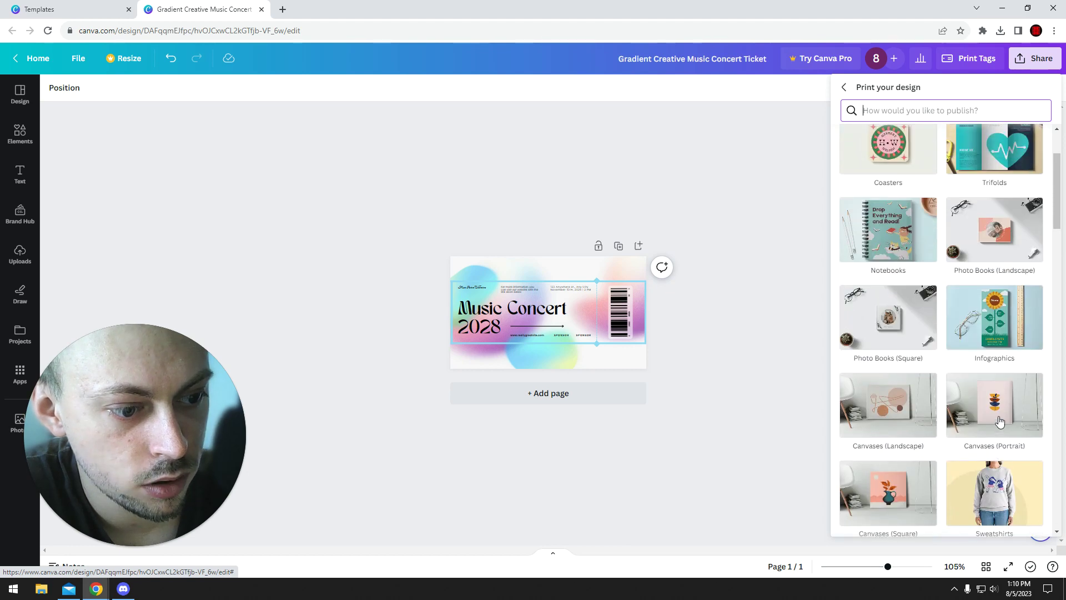
- Resize the ticket to a 9.9 x 21 cm portrait infographic and rotate it 90°
{"action": "left_click", "coordinate": [998, 336]}
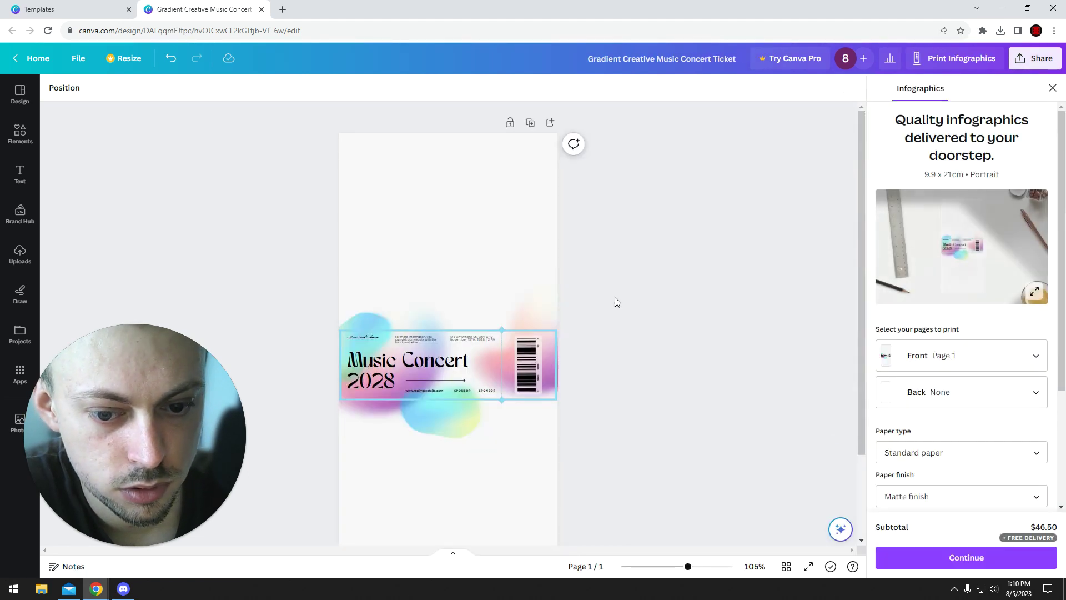
{"action": "left_click_drag", "start_coordinate": [351, 430], "coordinate": [652, 283]}
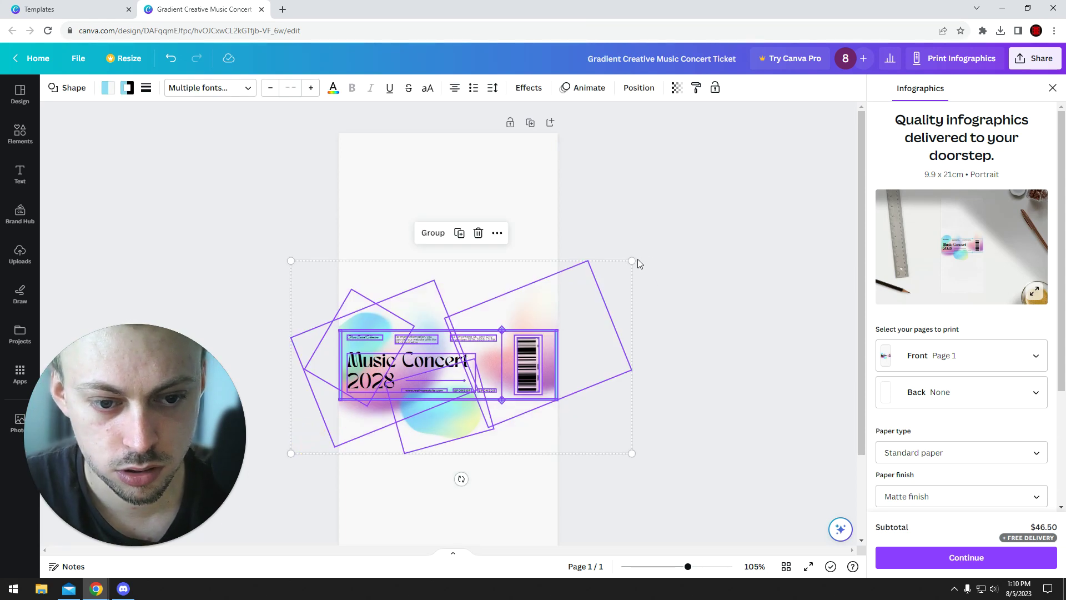
{"action": "left_click", "coordinate": [632, 260]}
{"action": "mouse_move", "coordinate": [462, 478]}
{"action": "left_mouse_down"}
{"action": "mouse_move", "coordinate": [303, 337]}
{"action": "mouse_move", "coordinate": [311, 354]}
{"action": "left_mouse_up"}
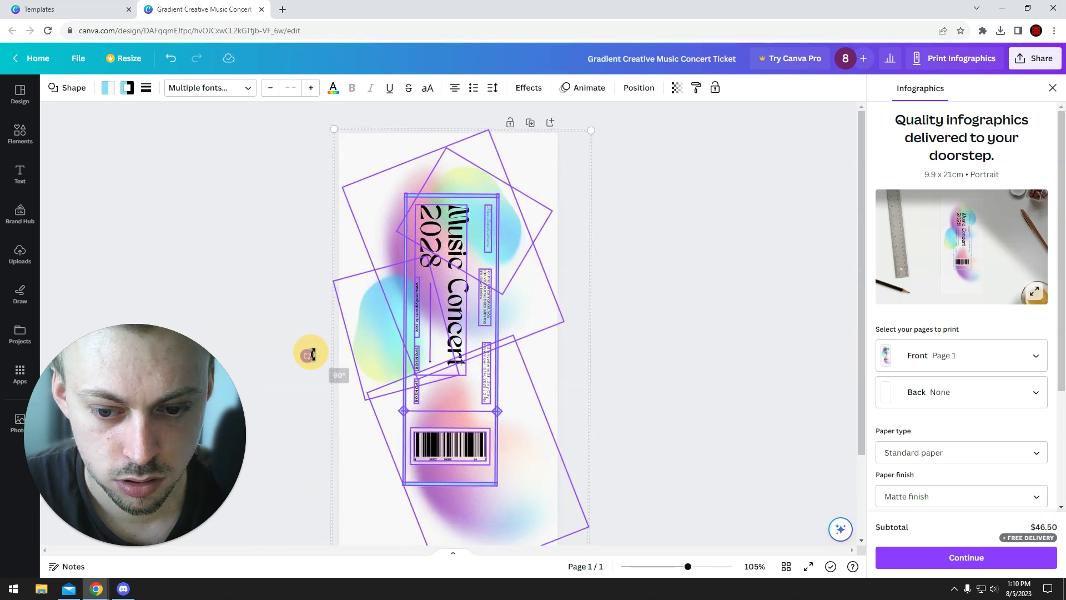
{"action": "left_click_drag", "start_coordinate": [311, 353], "coordinate": [306, 355]}
- Enlarge and centre the upright ticket to fill the page, checking the mockup before and after
{"action": "left_click", "coordinate": [953, 243]}
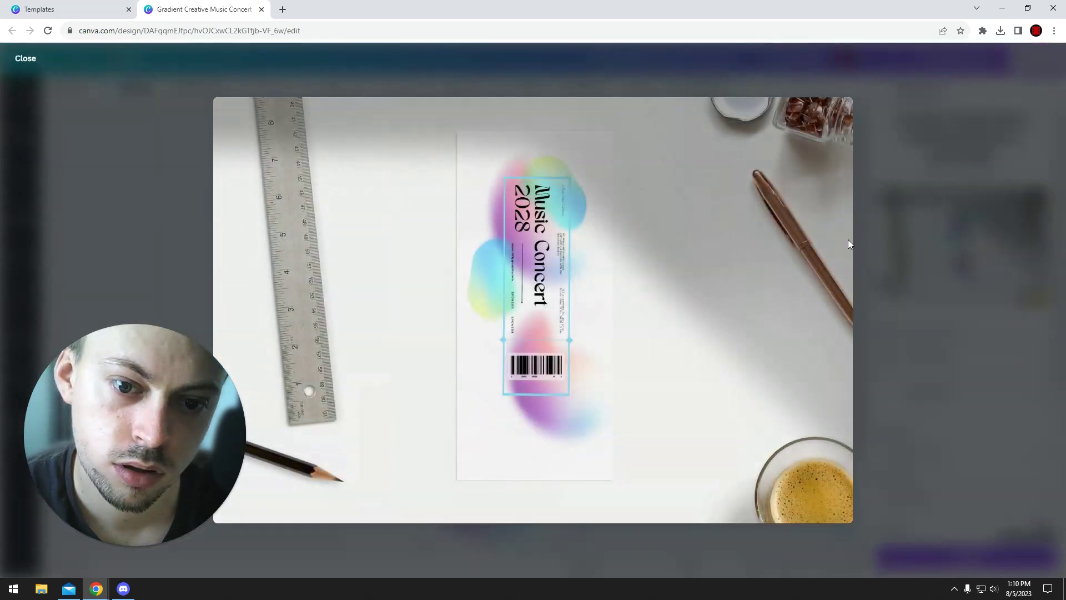
{"action": "left_click", "coordinate": [902, 244]}
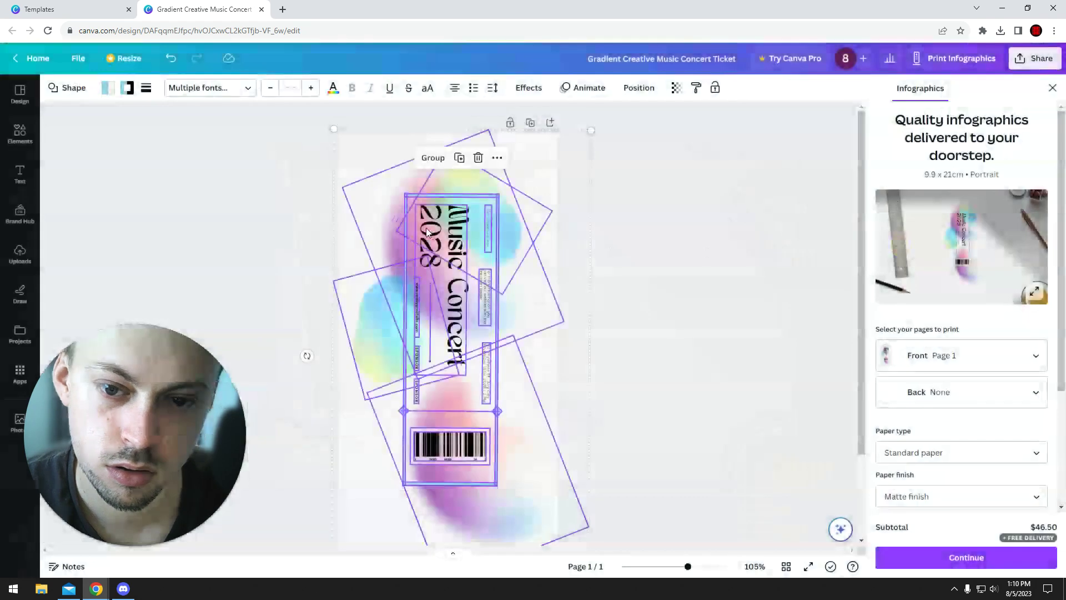
{"action": "left_click_drag", "start_coordinate": [531, 443], "coordinate": [642, 500]}
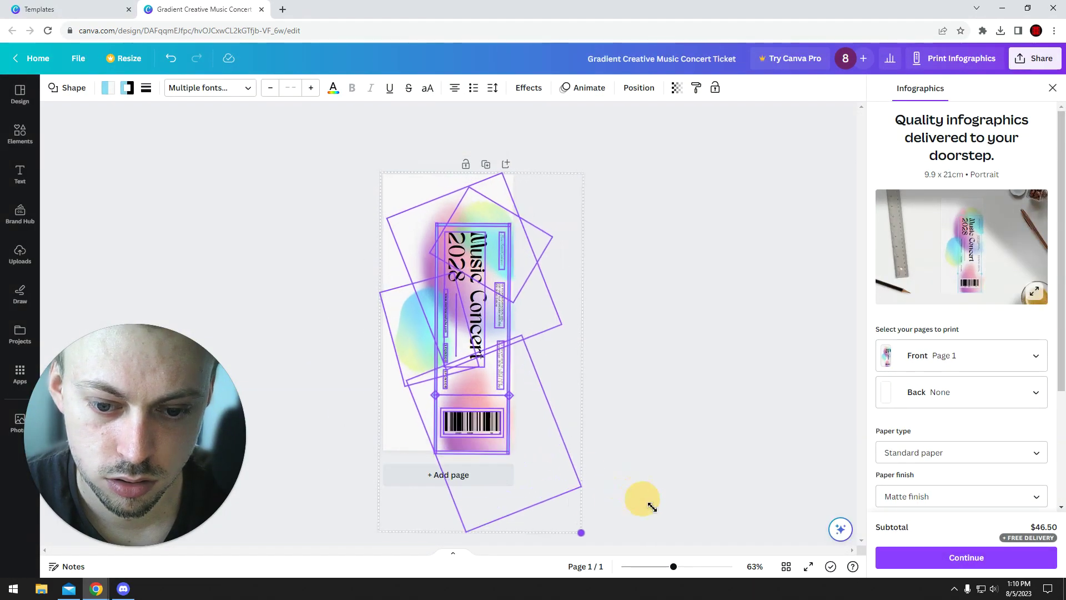
{"action": "left_click_drag", "start_coordinate": [479, 345], "coordinate": [451, 310]}
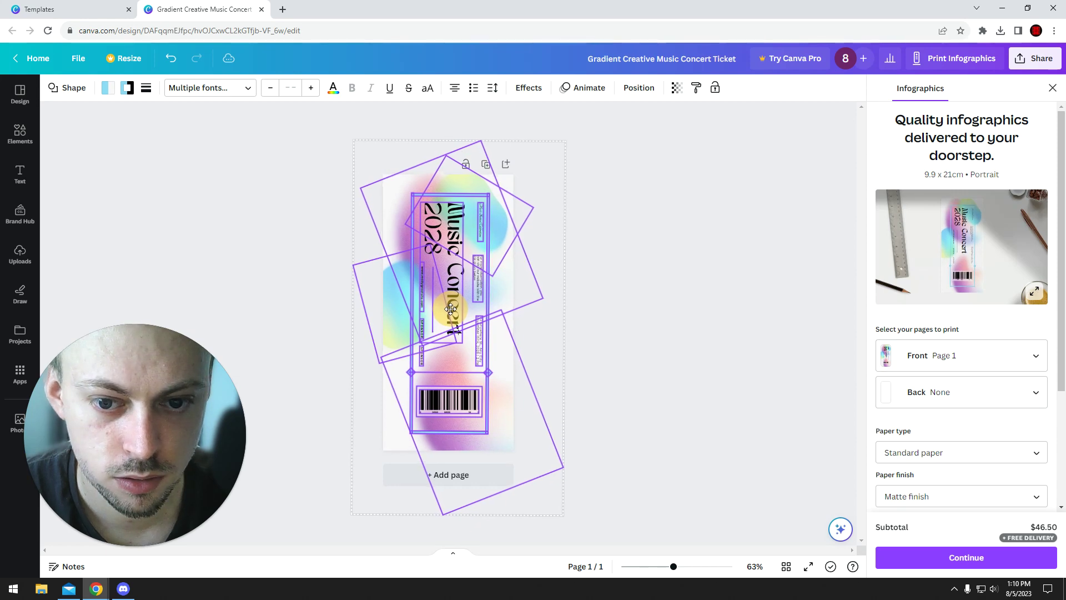
{"action": "left_click_drag", "start_coordinate": [451, 309], "coordinate": [446, 307]}
{"action": "left_click", "coordinate": [937, 242]}
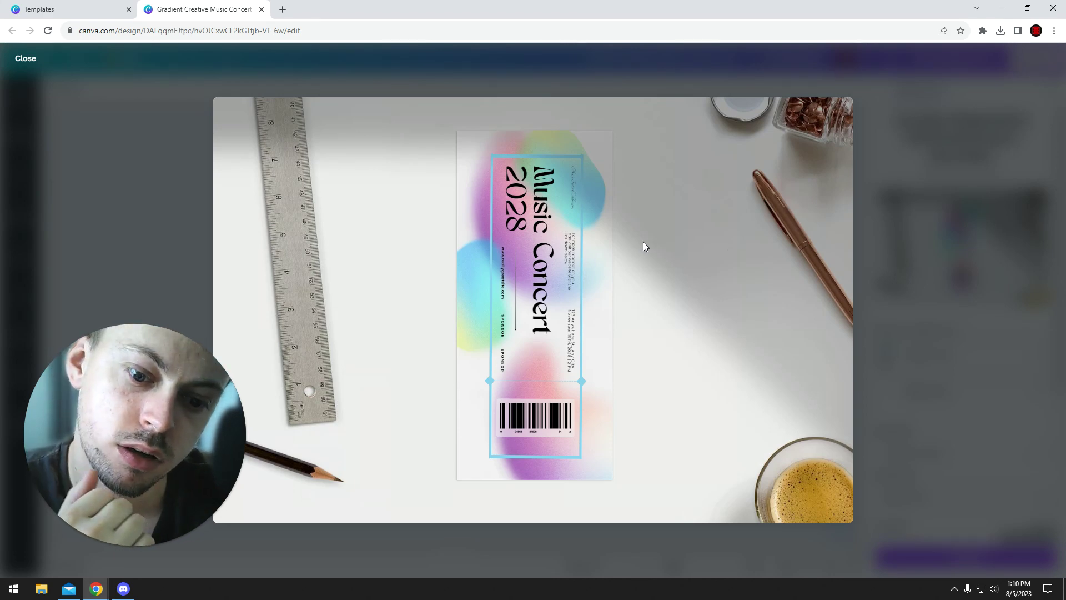
- Close the full-size mockup to return to the infographic print options
{"action": "left_click", "coordinate": [1027, 246]}
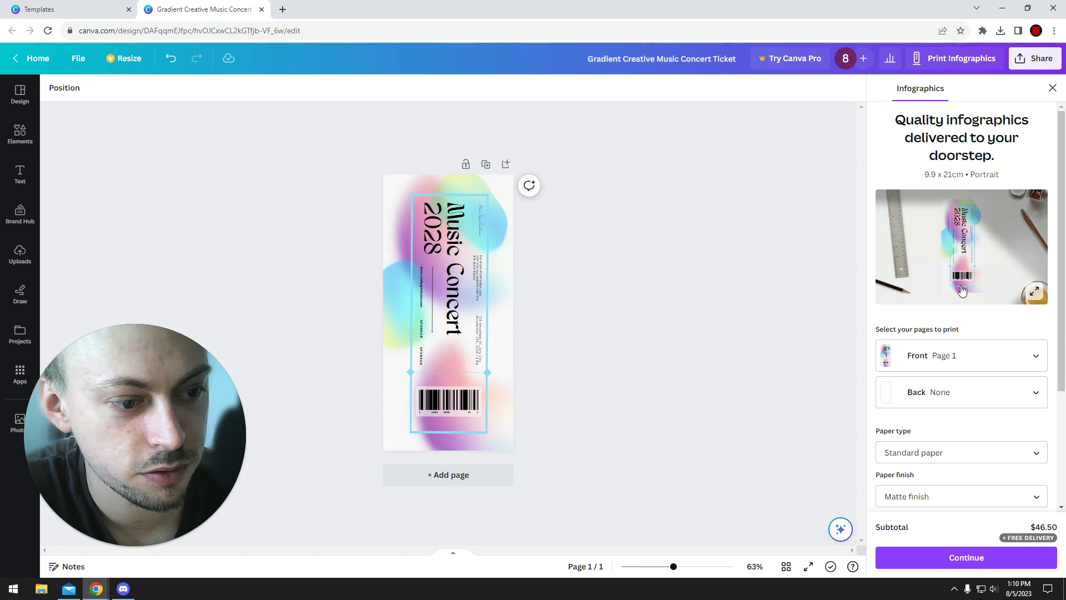
{"action": "scroll", "coordinate": [957, 273], "scroll_direction": "down", "scroll_amount": 2}
{"action": "scroll", "coordinate": [953, 273], "scroll_direction": "up", "scroll_amount": 2}
{"action": "scroll", "coordinate": [952, 273], "scroll_direction": "down", "scroll_amount": 2}
{"action": "scroll", "coordinate": [935, 323], "scroll_direction": "up", "scroll_amount": 2}
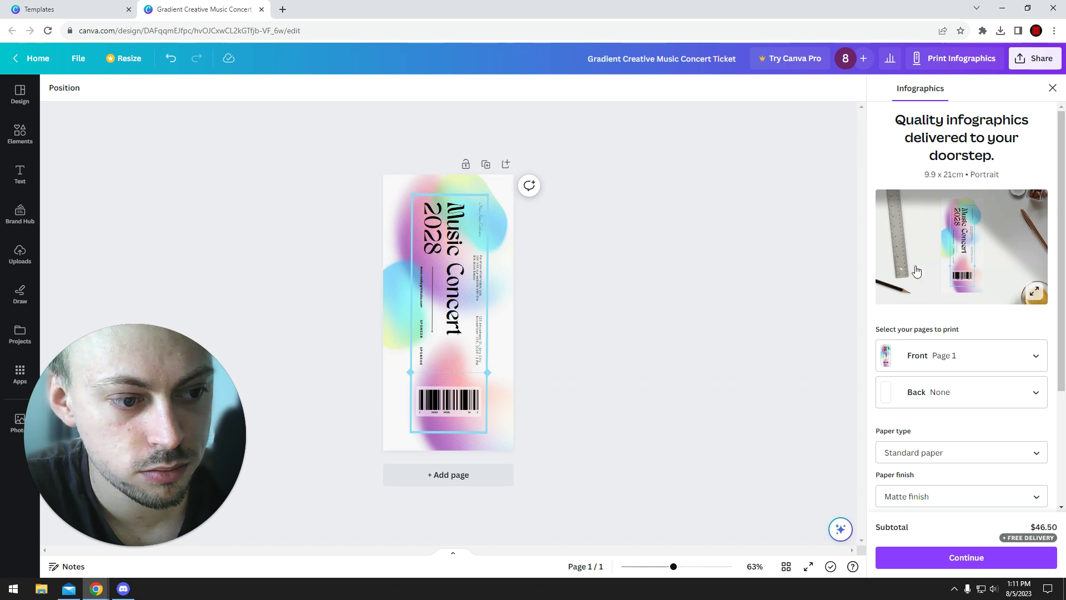
{"action": "scroll", "coordinate": [964, 298], "scroll_direction": "down", "scroll_amount": 2}
{"action": "scroll", "coordinate": [963, 297], "scroll_direction": "up", "scroll_amount": 1}
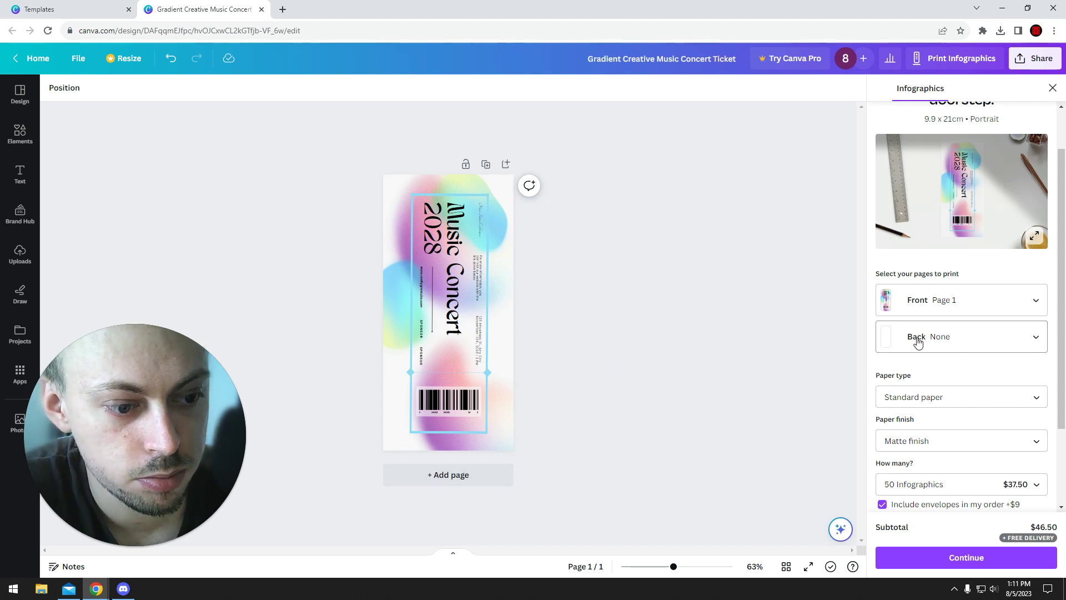
- Set the infographic's back side to None and list the standard, premium and deluxe paper types
{"action": "left_click", "coordinate": [951, 343]}
{"action": "left_click", "coordinate": [926, 369]}
{"action": "left_click", "coordinate": [933, 333]}
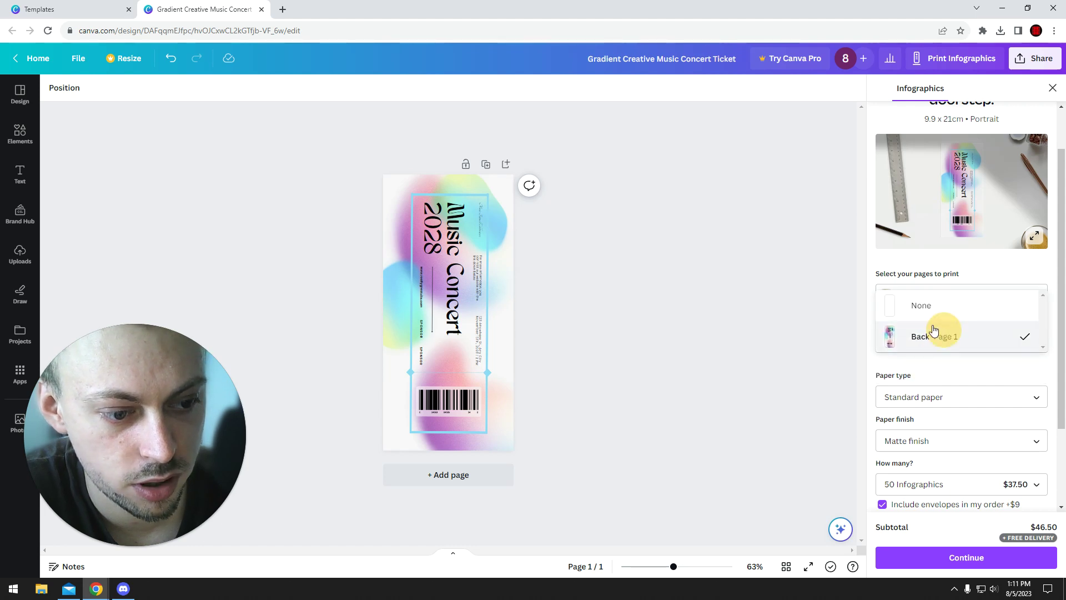
{"action": "left_click", "coordinate": [917, 305]}
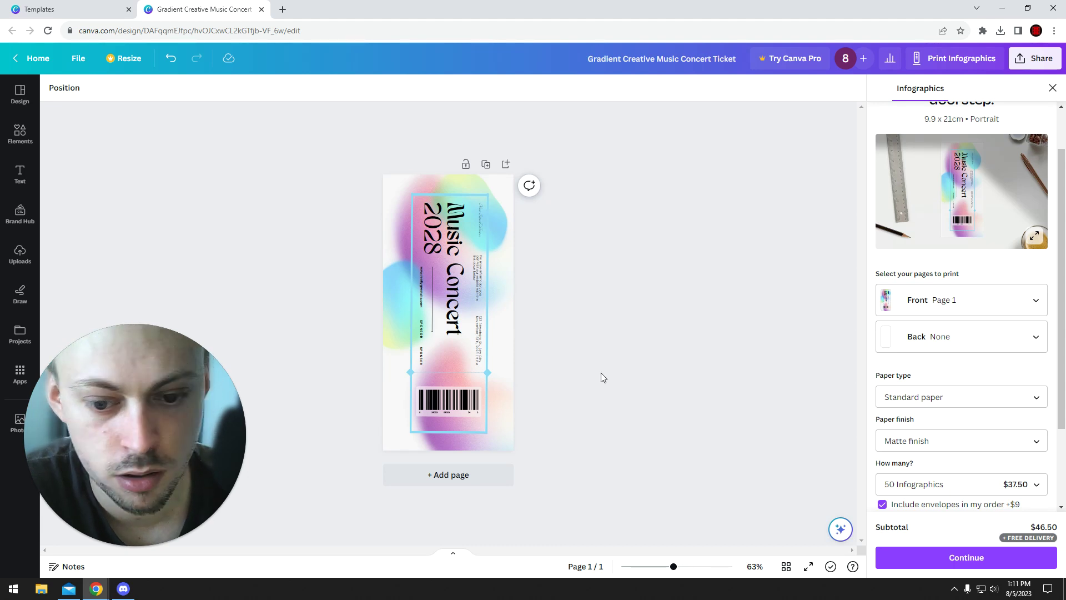
{"action": "scroll", "coordinate": [923, 377], "scroll_direction": "down", "scroll_amount": 2}
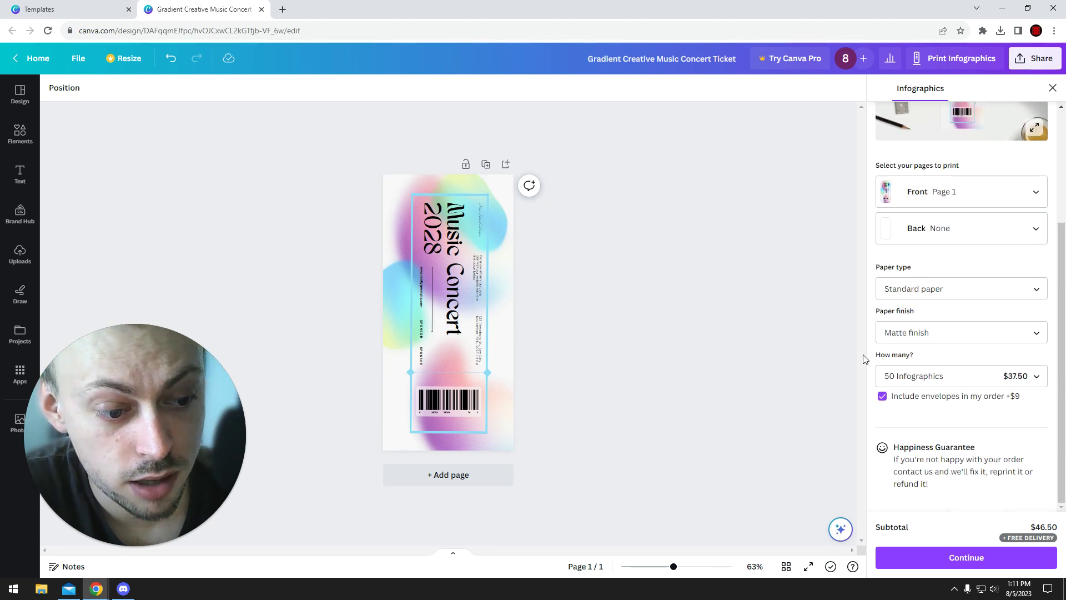
{"action": "left_click", "coordinate": [913, 289]}
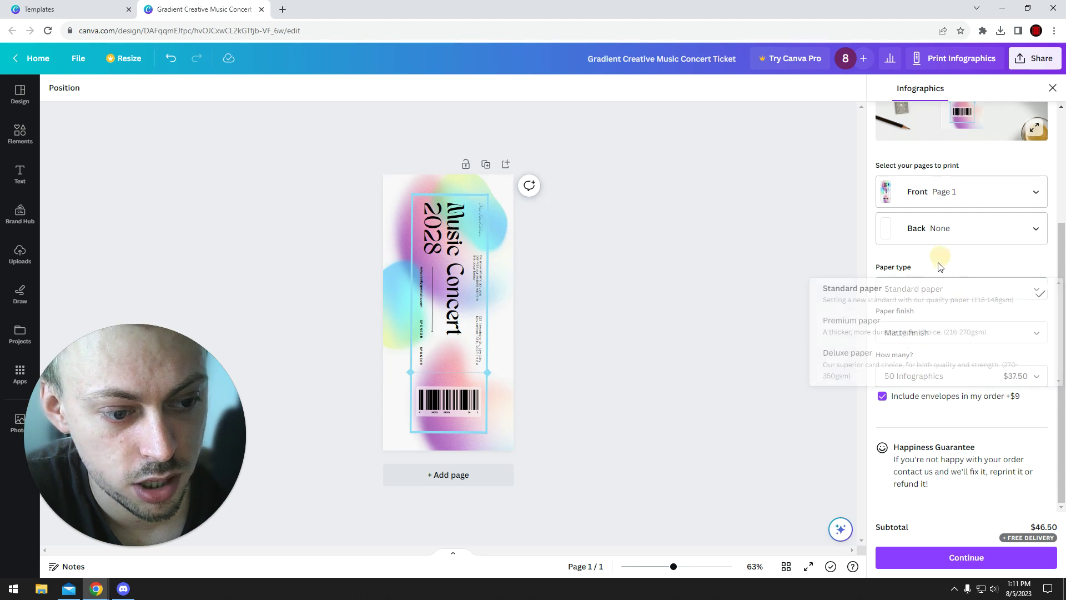
{"action": "left_click", "coordinate": [932, 291]}
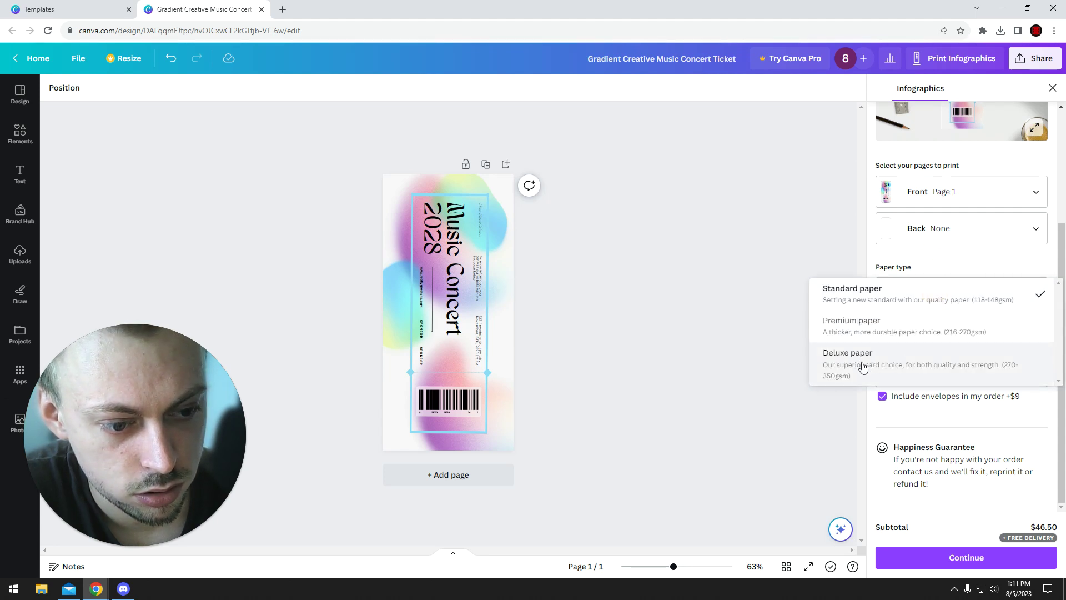
- Choose deluxe paper for the infographic print, raising the subtotal to $59
{"action": "left_click", "coordinate": [900, 373]}
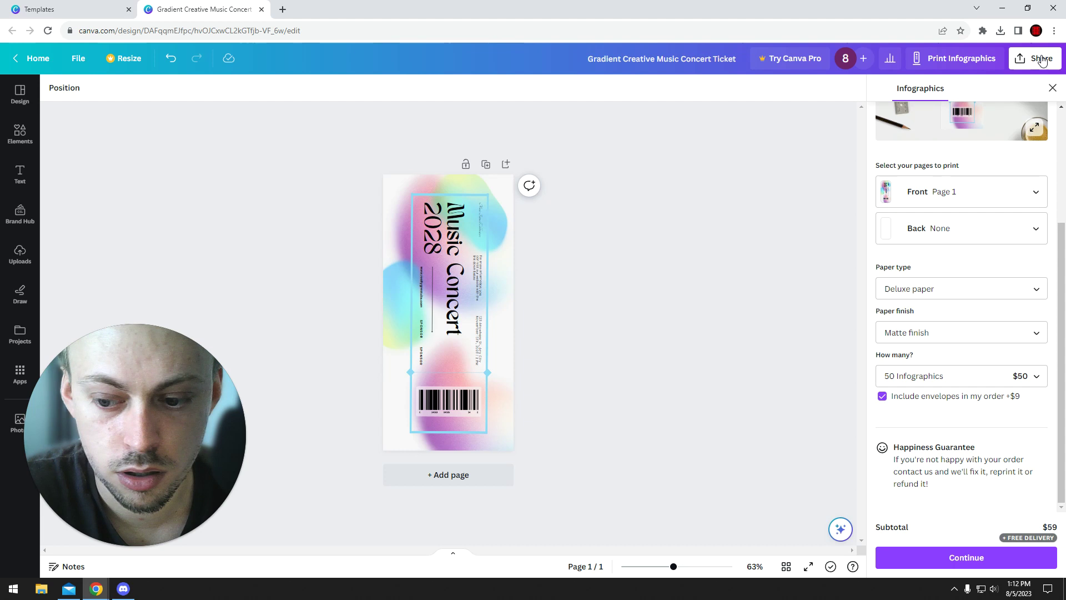
{"action": "scroll", "coordinate": [985, 202], "scroll_direction": "up", "scroll_amount": 2}
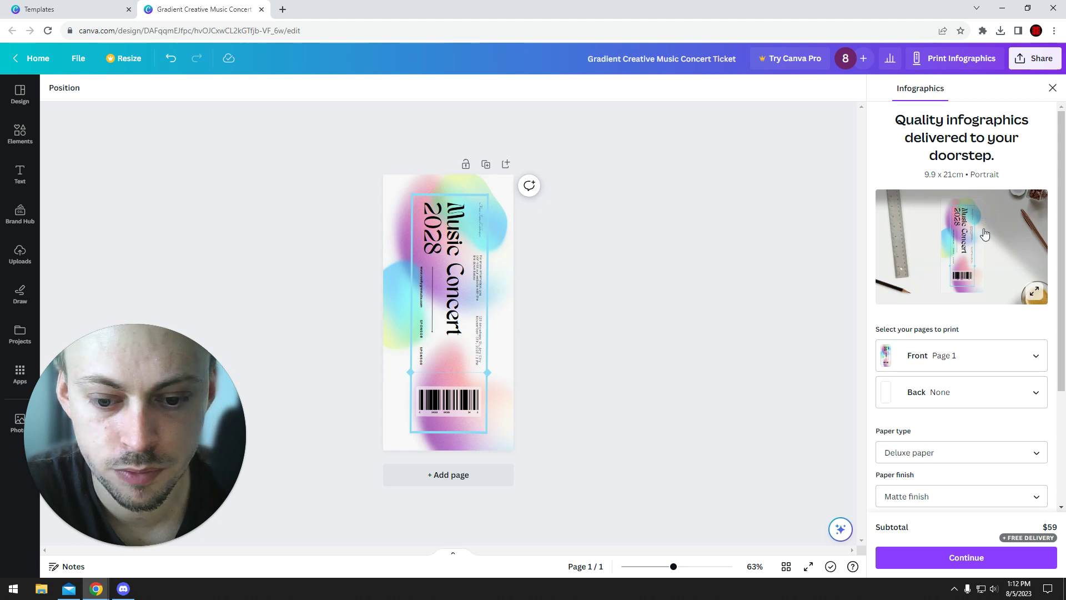
- Close the Print Infographics panel to return to the portrait ticket editor
{"action": "left_click", "coordinate": [1053, 89]}
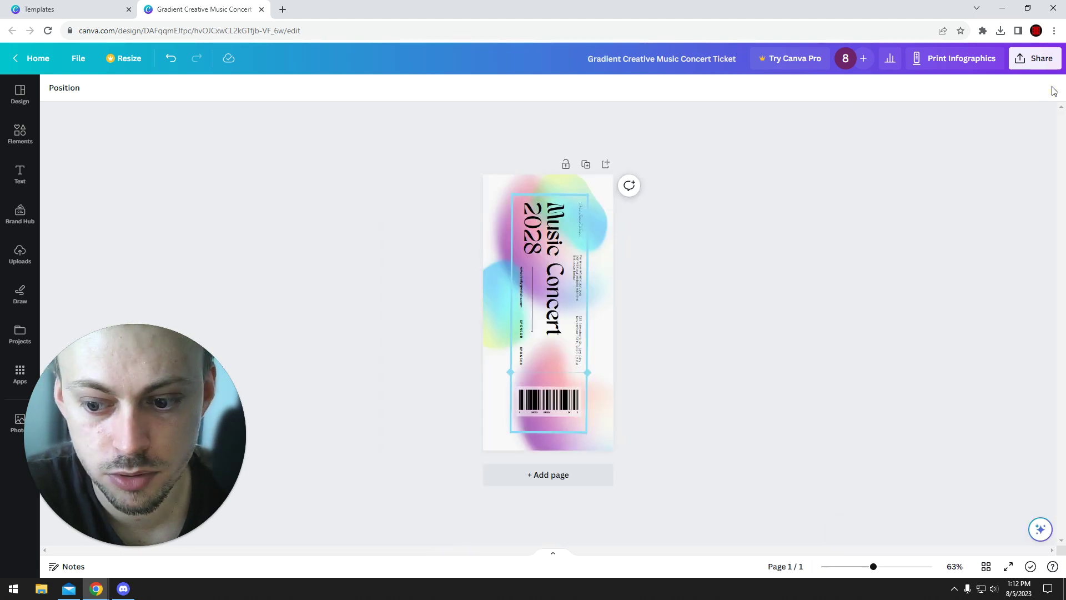